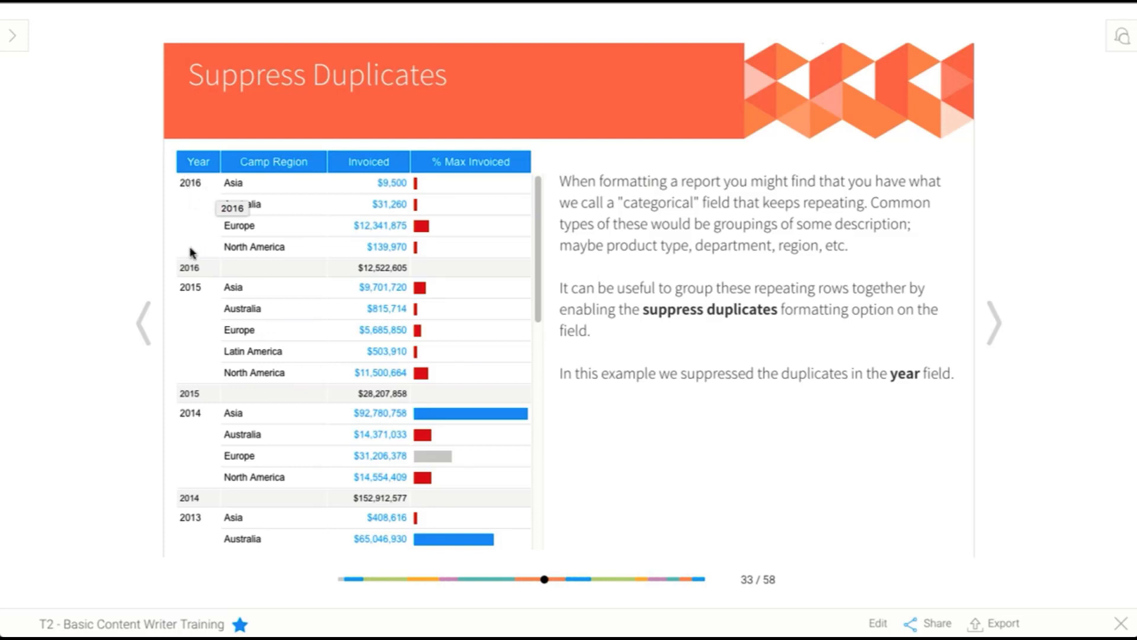
# - Page through the training slides from Suppress Duplicates to Grouping and close the presentation
pyautogui.click(995, 320)
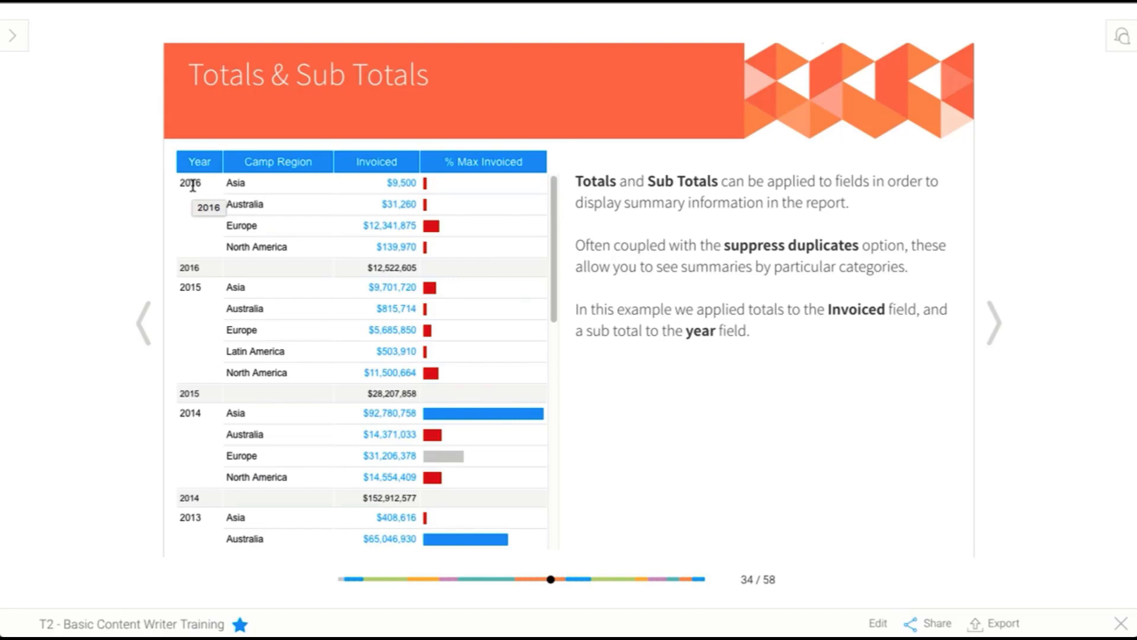
pyautogui.click(997, 323)
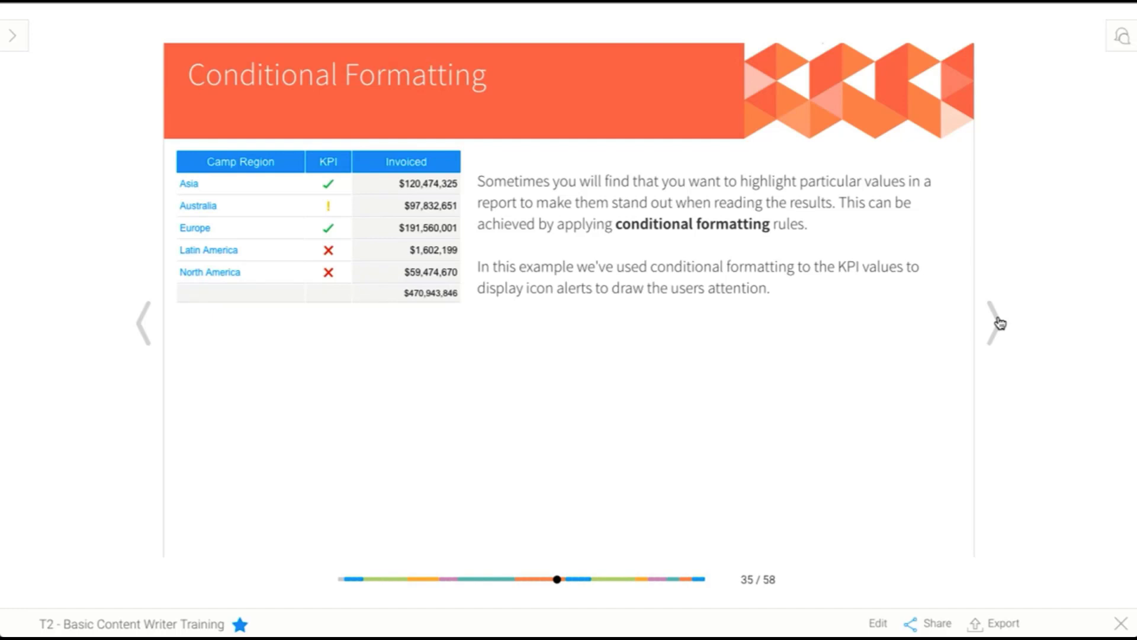
pyautogui.click(995, 323)
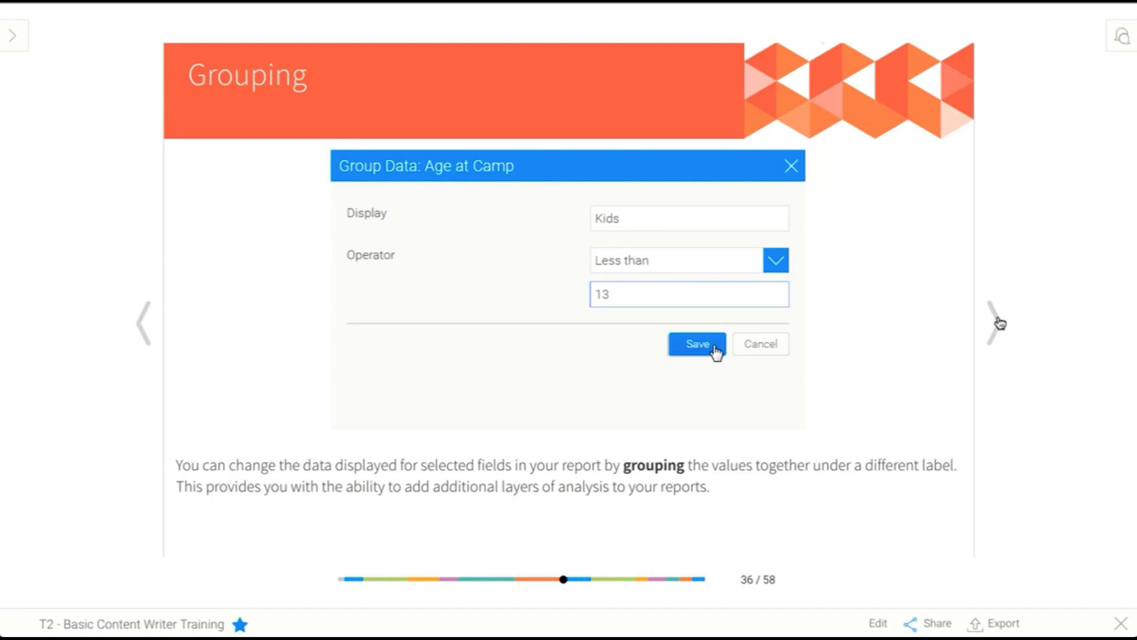
pyautogui.click(1122, 622)
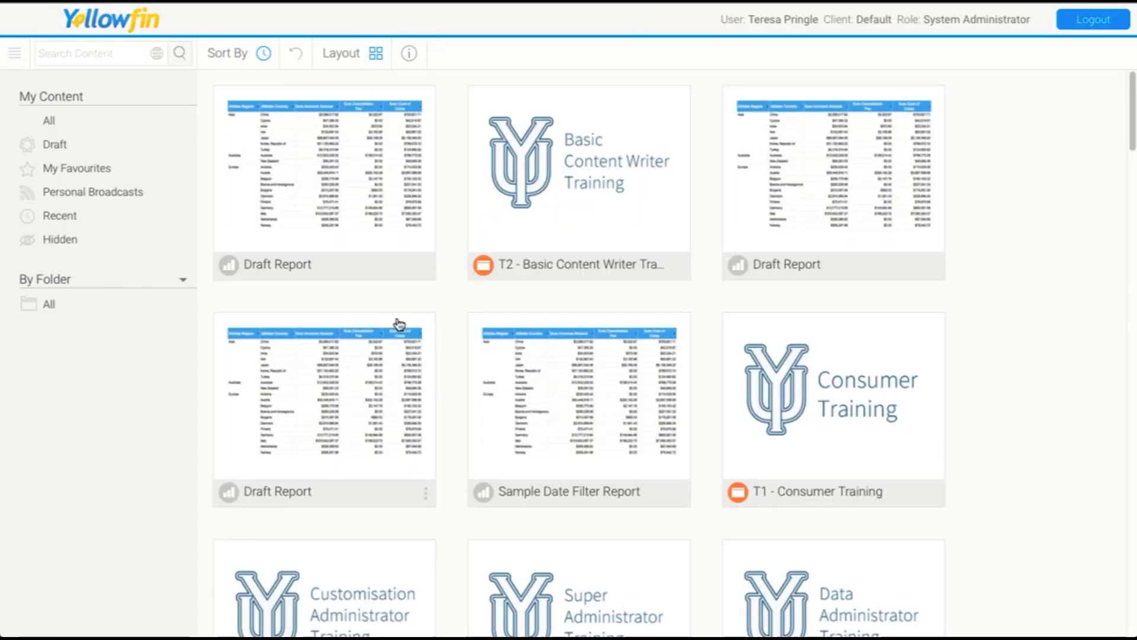
# - Open the first Draft Report in the content list and remove its Top Invoiced ($) and Camp Name columns
pyautogui.click(325, 194)
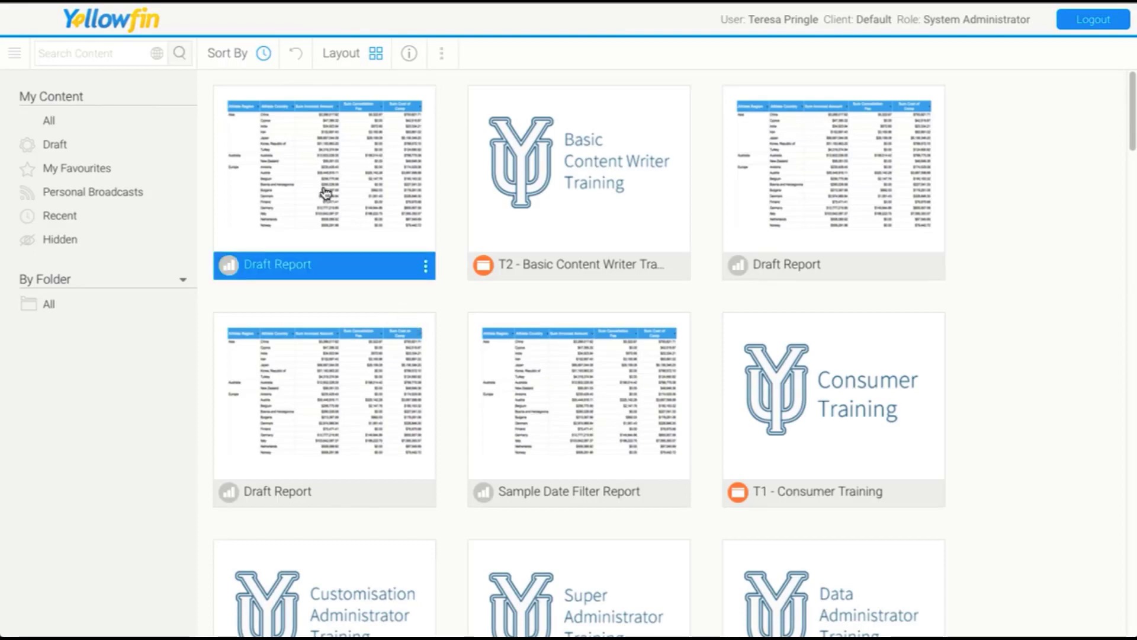
pyautogui.click(325, 194)
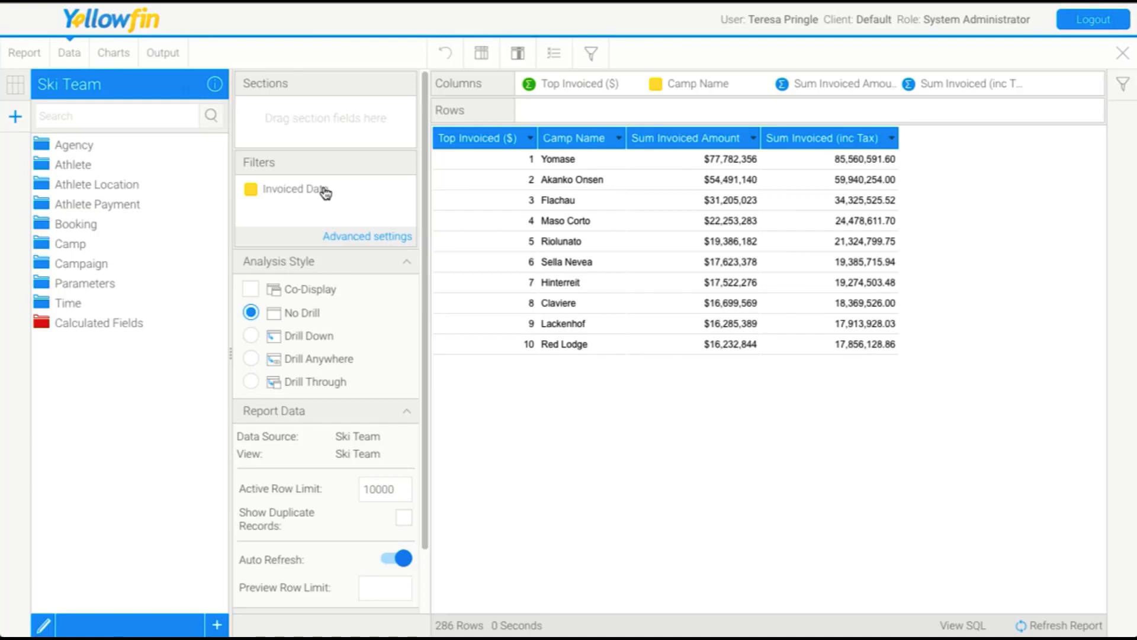
pyautogui.moveTo(570, 89); pyautogui.dragTo(182, 398)
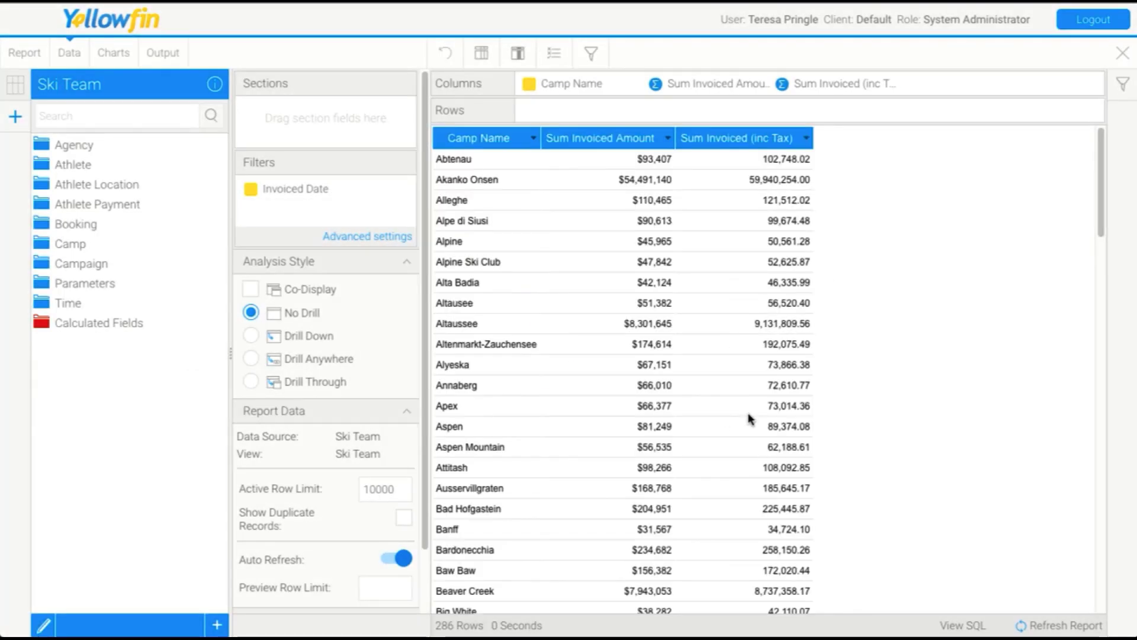
pyautogui.moveTo(579, 85); pyautogui.dragTo(130, 323)
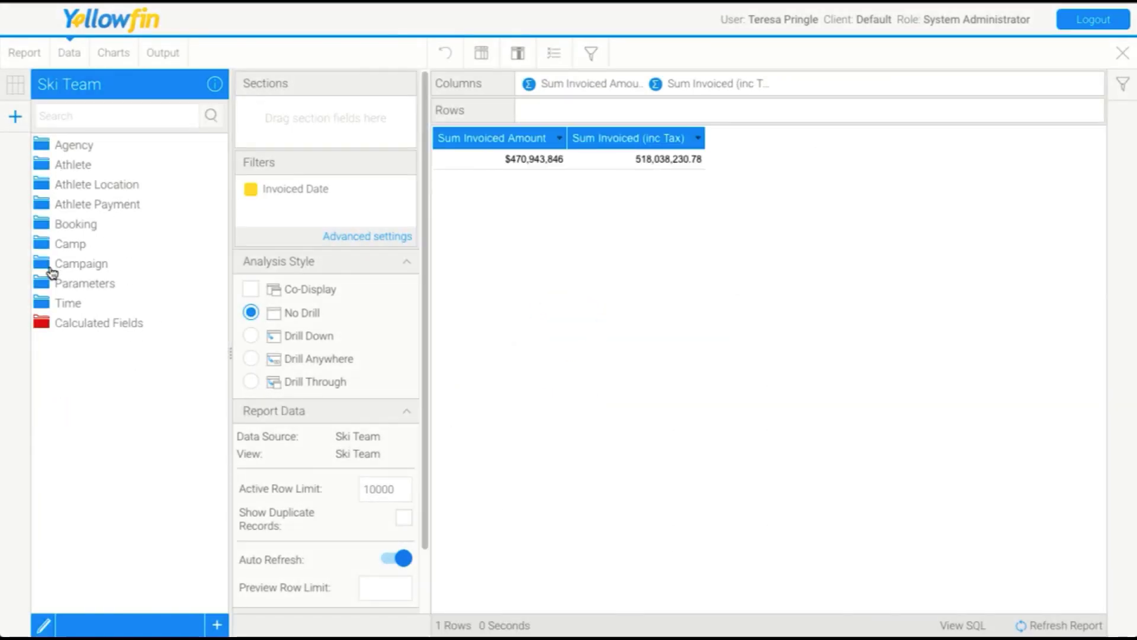
# - Add the Camp Region and Camp Country fields from the Camp folder as columns before Sum Invoiced Amount
pyautogui.click(59, 244)
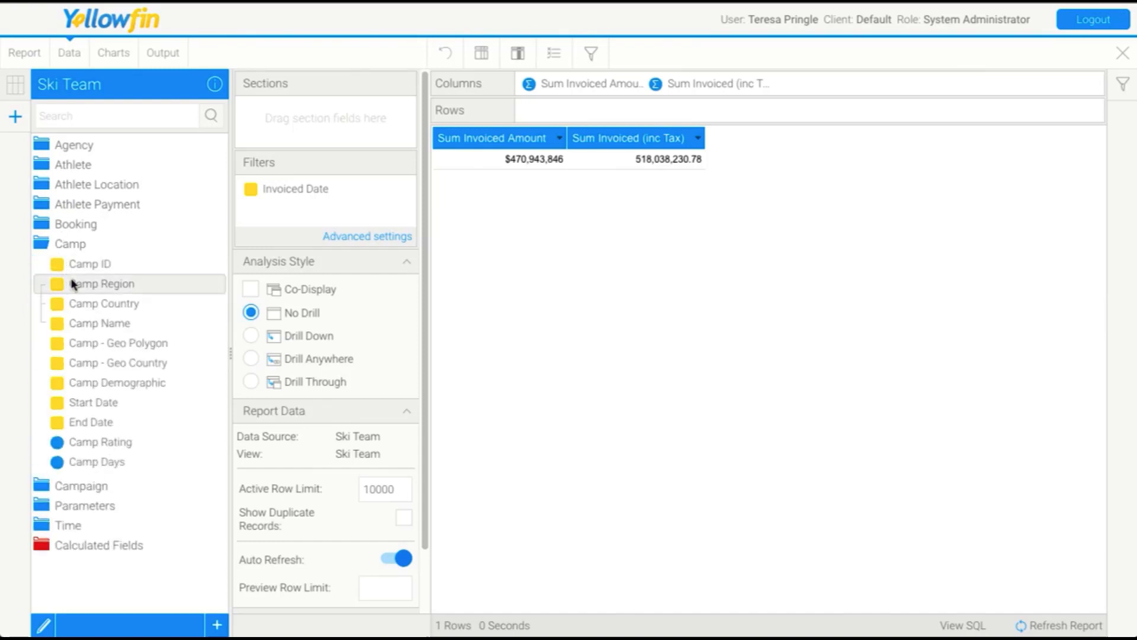
pyautogui.keyDown('shift'); pyautogui.click(77, 304); pyautogui.keyUp('shift')
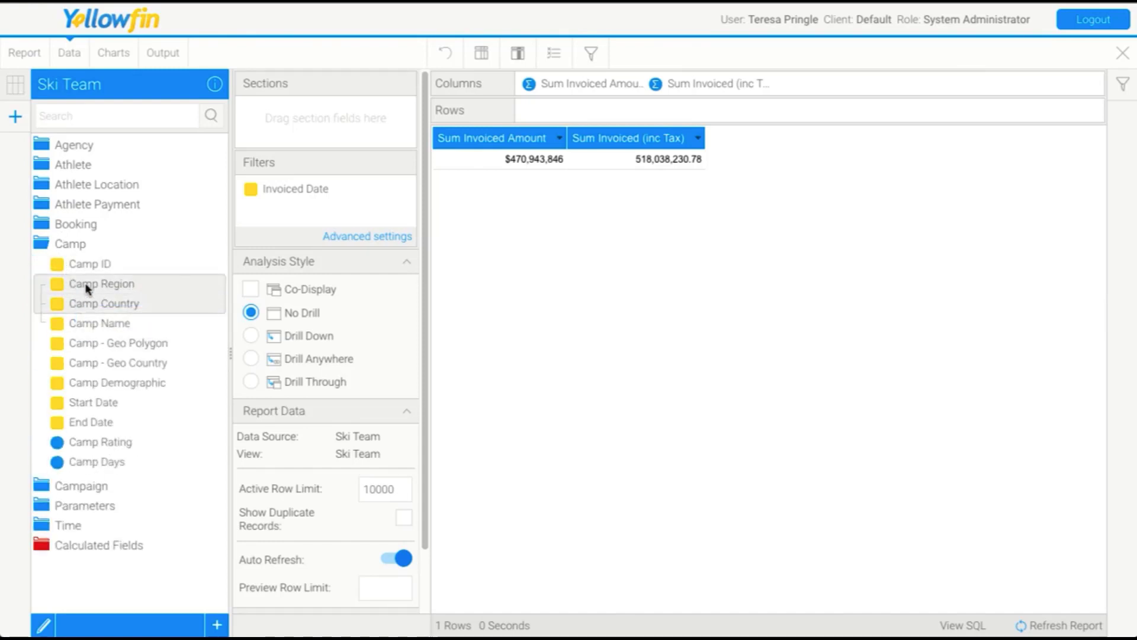
pyautogui.moveTo(86, 284); pyautogui.dragTo(472, 233)
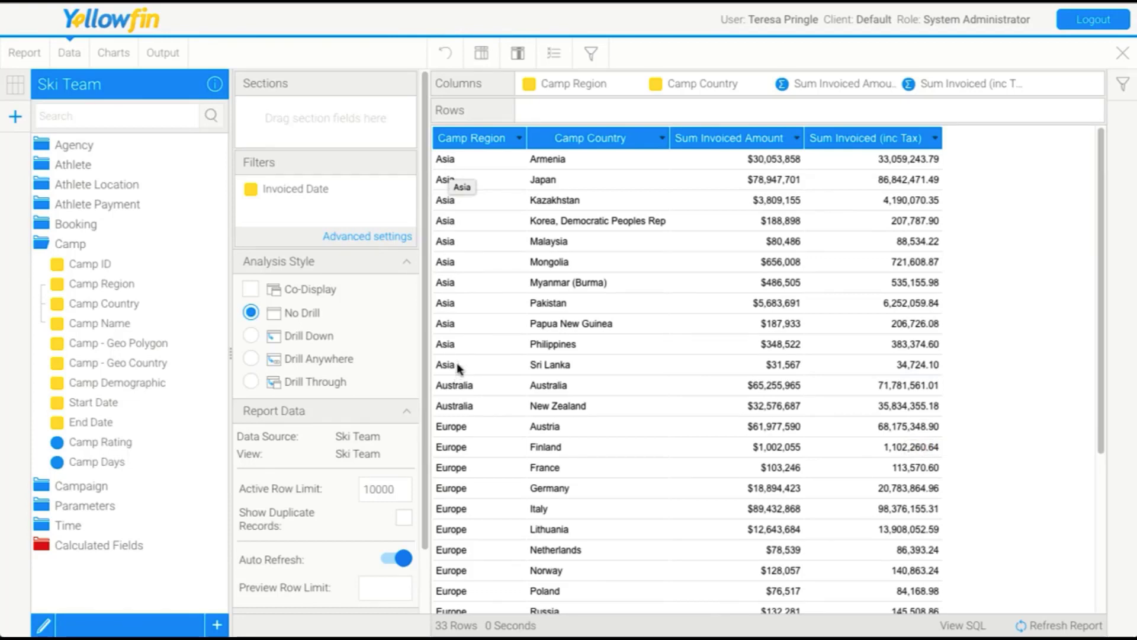
pyautogui.click(521, 142)
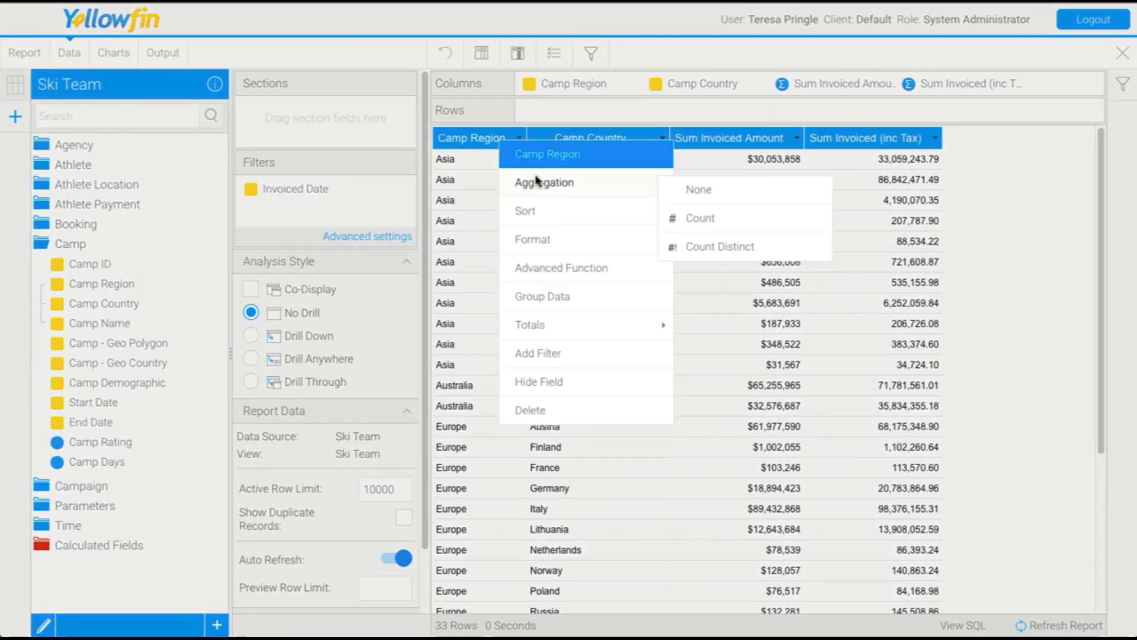
pyautogui.moveTo(584, 240)
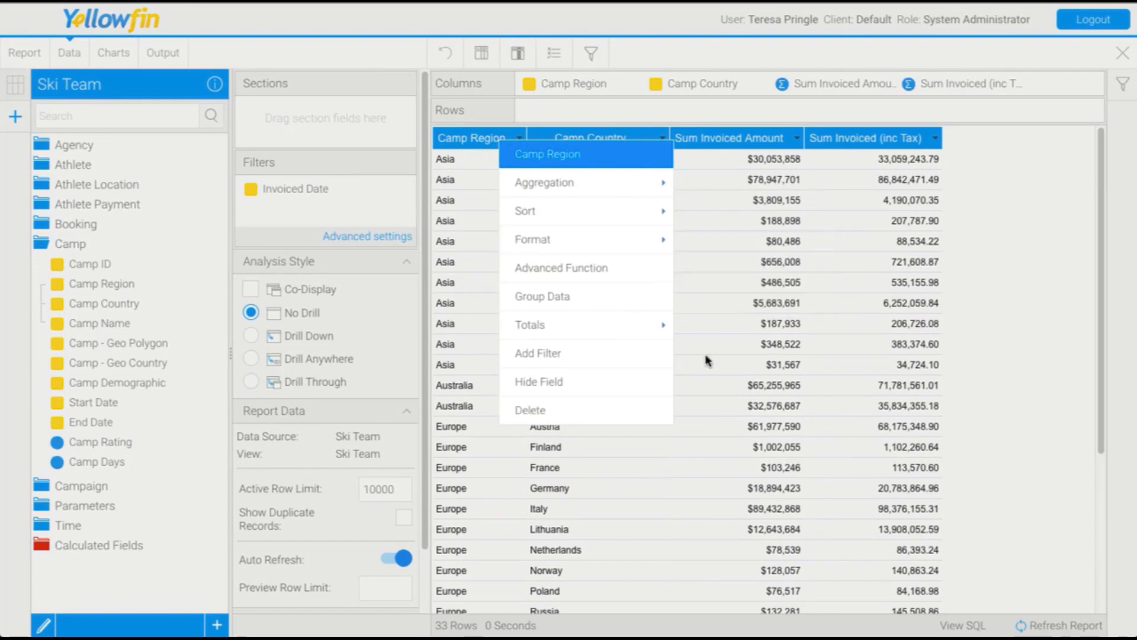
pyautogui.click(726, 403)
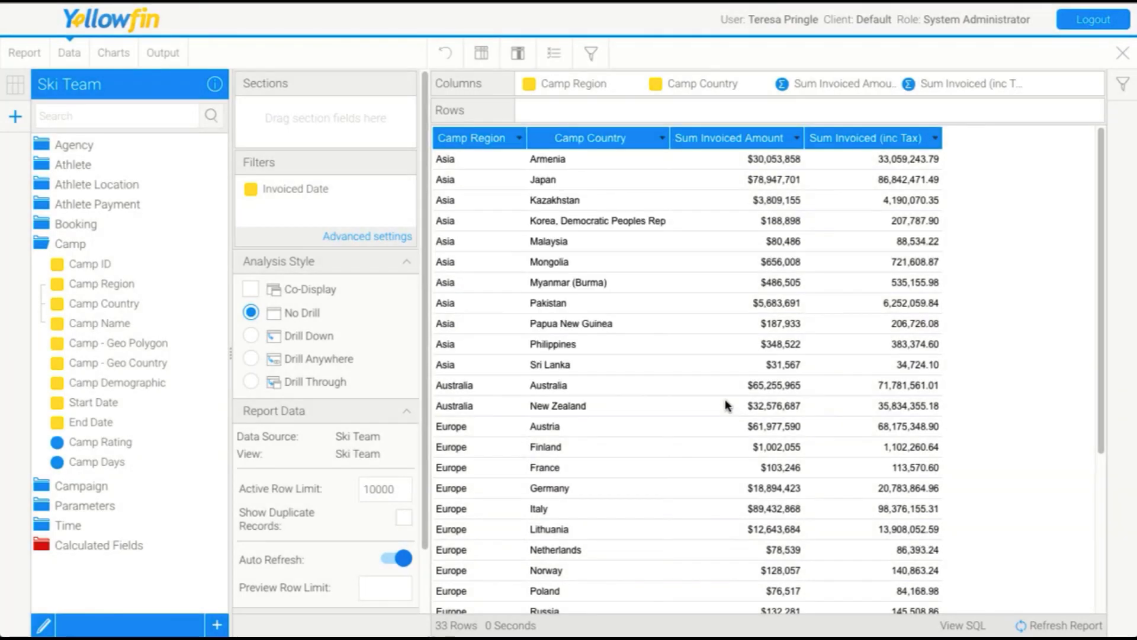
# - Enable Suppress Duplicates in the column formatting of the Camp Region field
pyautogui.click(518, 55)
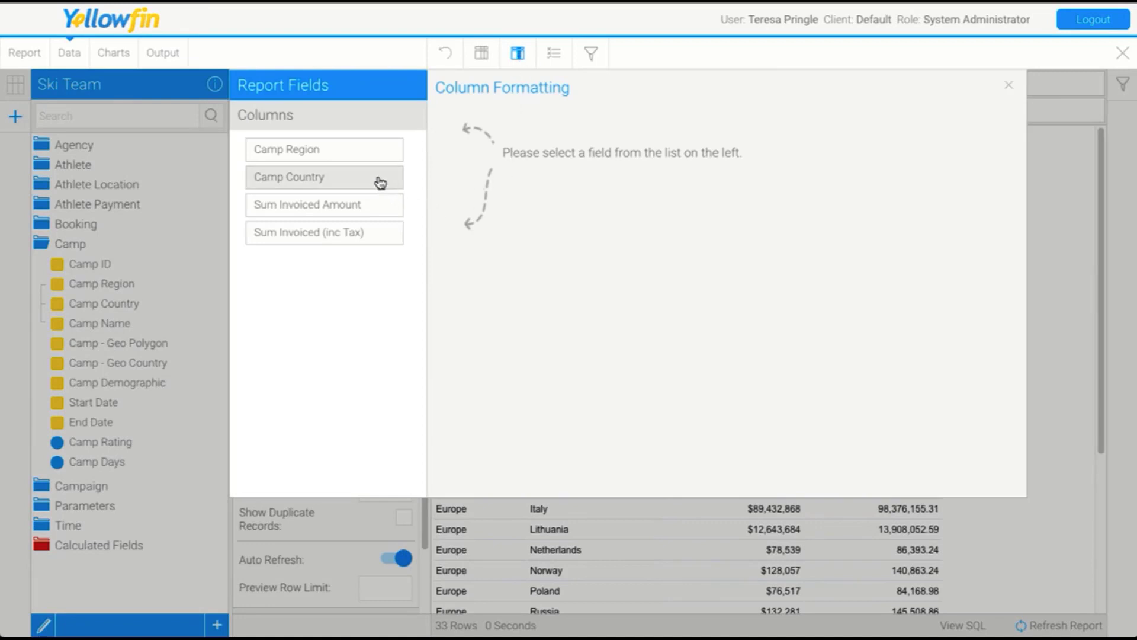
pyautogui.click(371, 158)
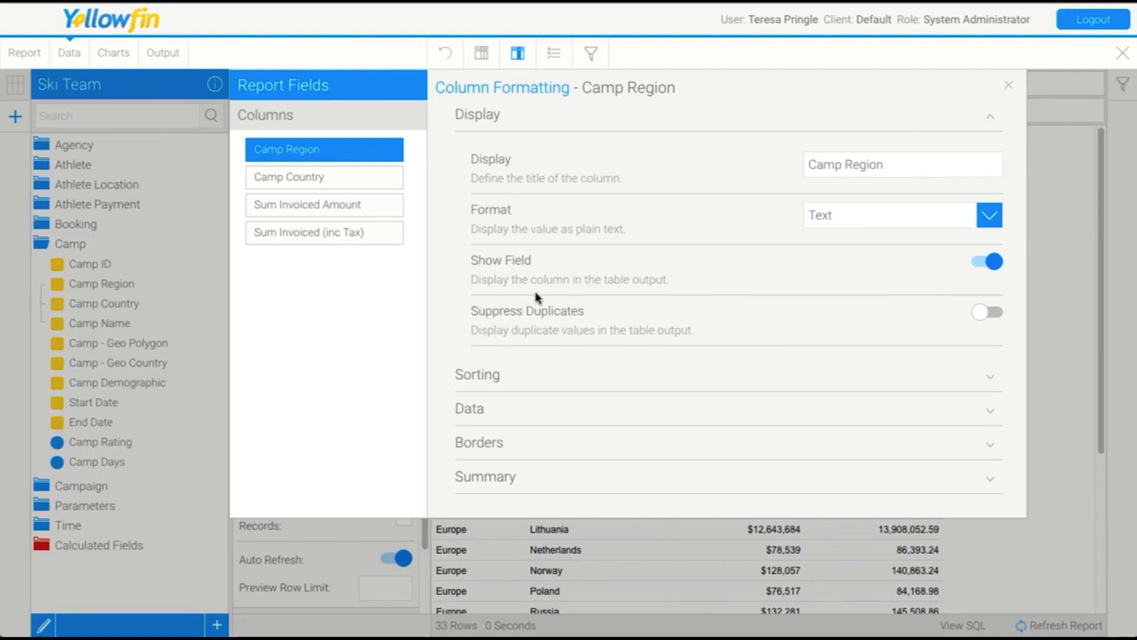
pyautogui.click(997, 319)
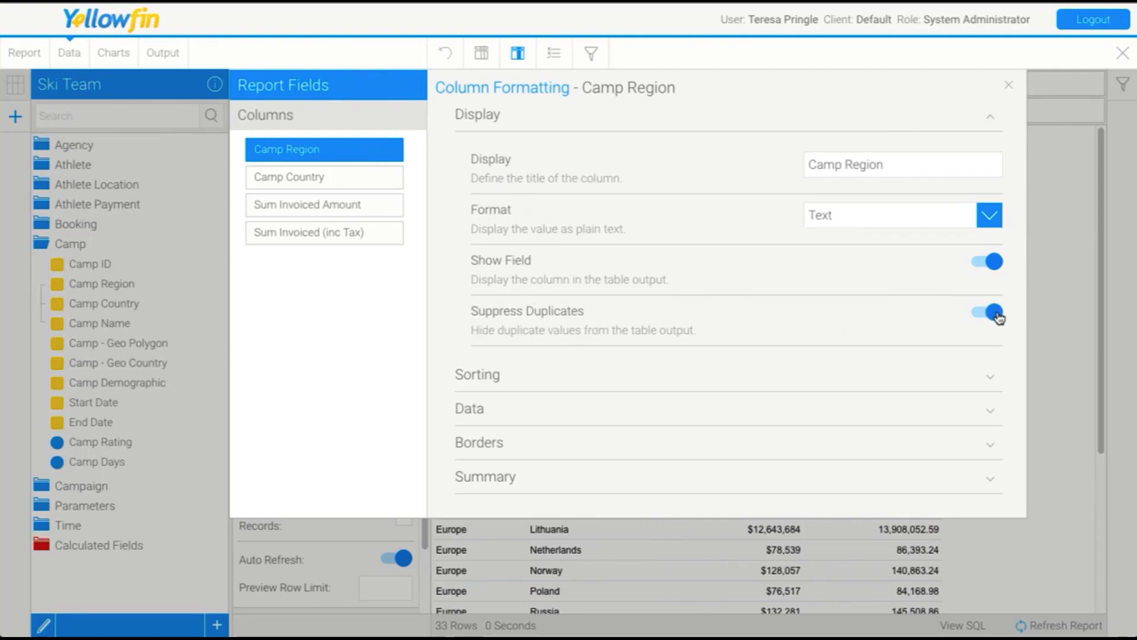
pyautogui.click(1009, 86)
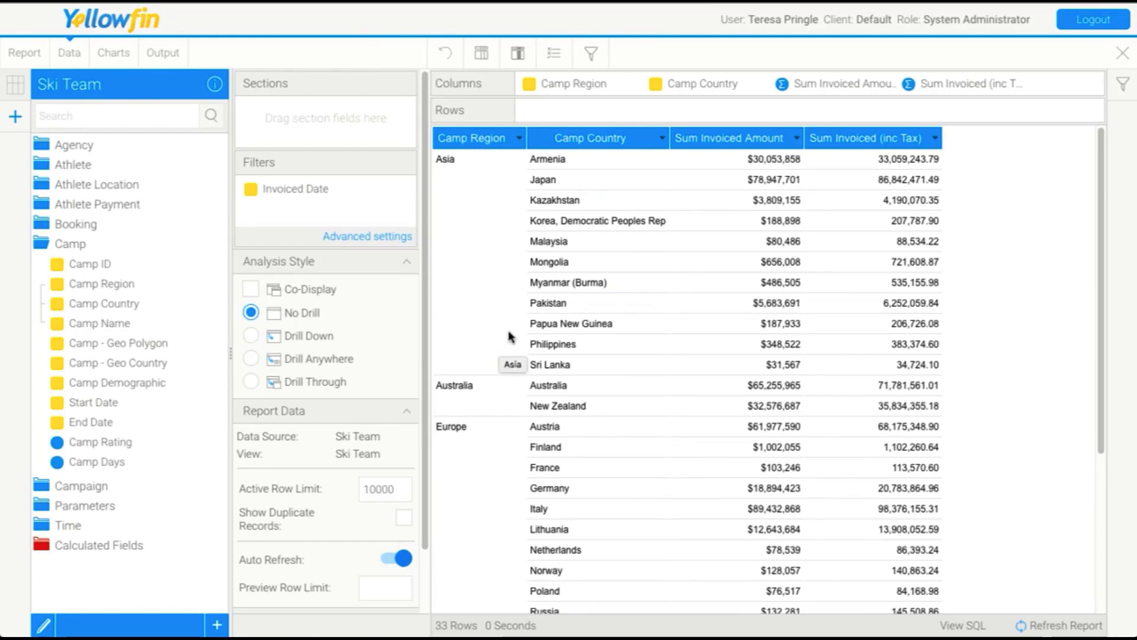
# - Change the display titles of the Camp Region and Camp Country columns to Region and Country
pyautogui.click(934, 140)
pyautogui.moveTo(950, 239)
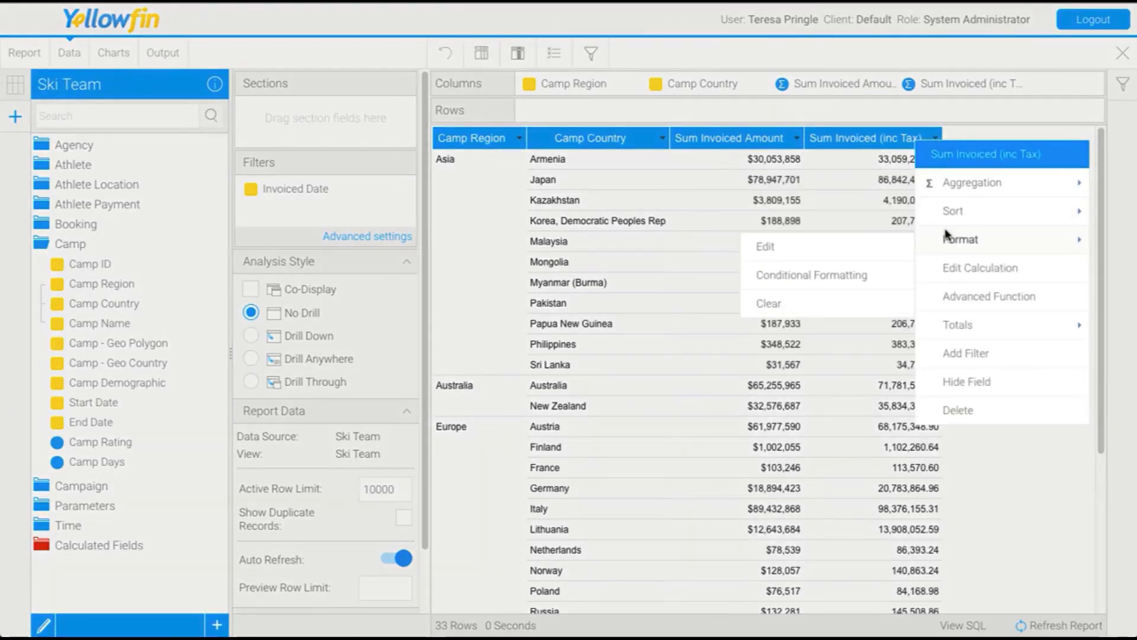
pyautogui.click(884, 257)
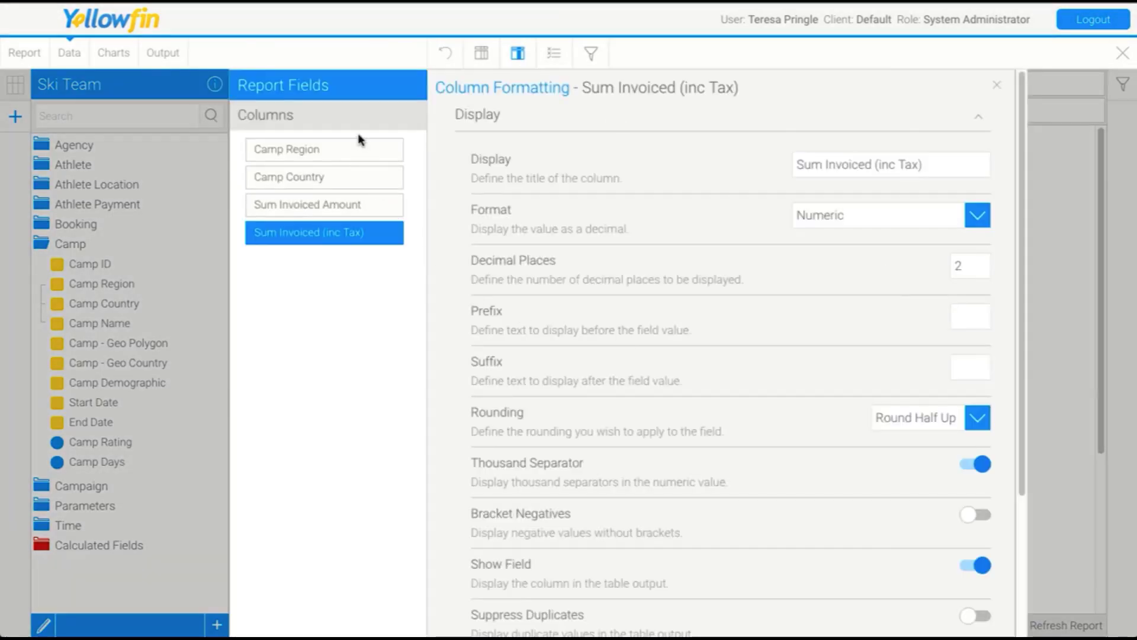
pyautogui.click(329, 155)
pyautogui.click(836, 159)
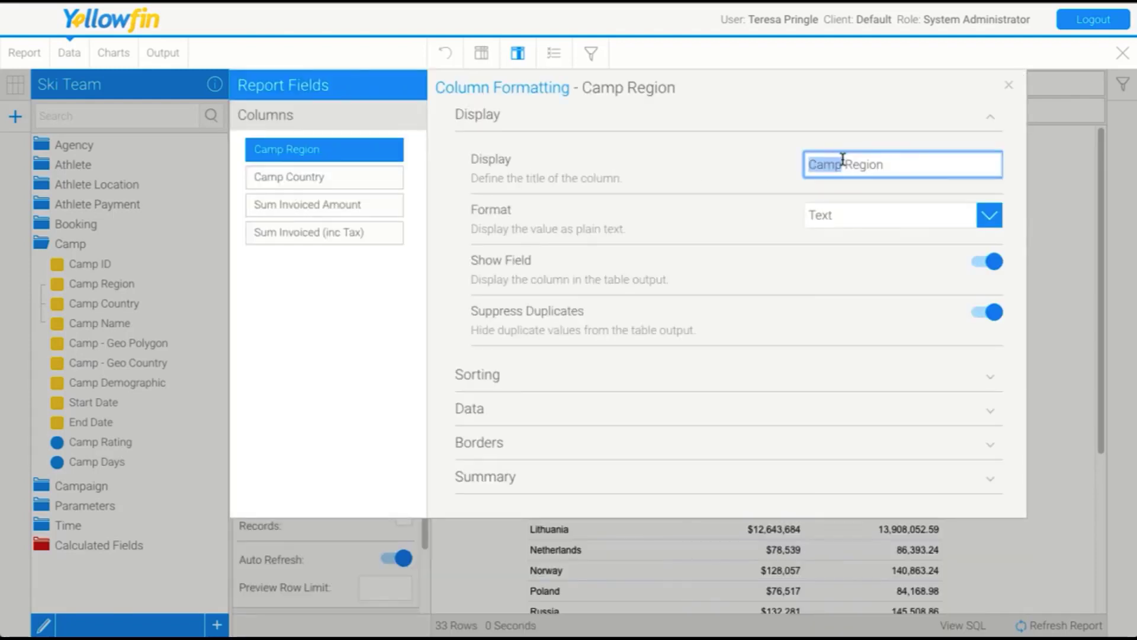
pyautogui.press('BackSpace')
pyautogui.click(391, 177)
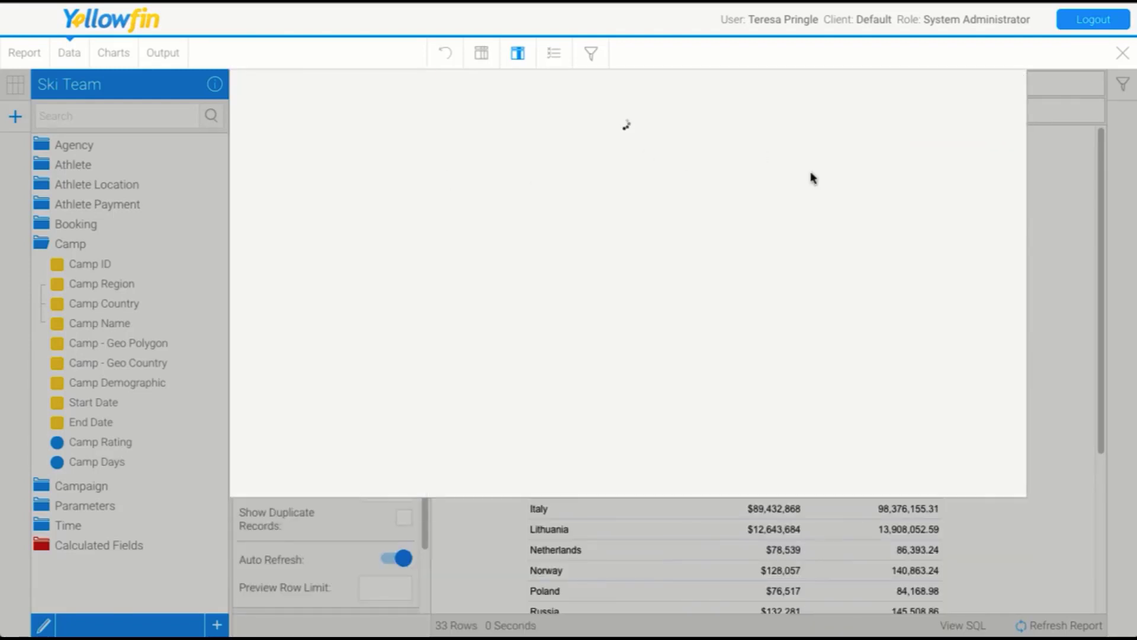
pyautogui.doubleClick(833, 165)
pyautogui.press('BackSpace')
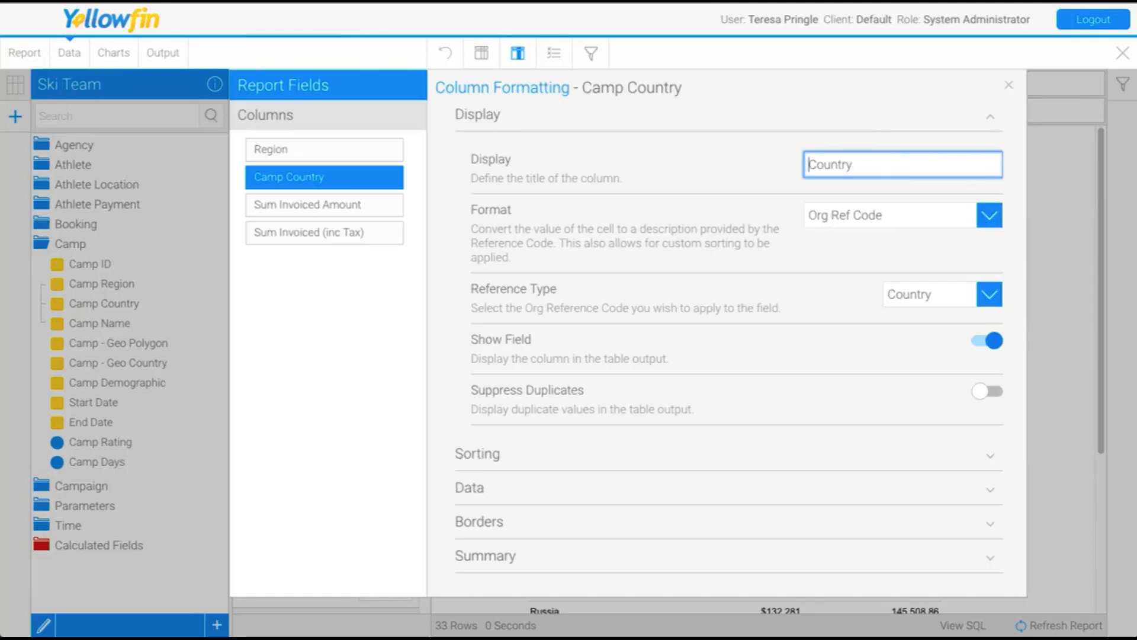
# - Retitle the Sum Invoiced Amount column as Sales and the Sum Invoiced (inc Tax) column as Sales (inc Tax)
pyautogui.click(358, 206)
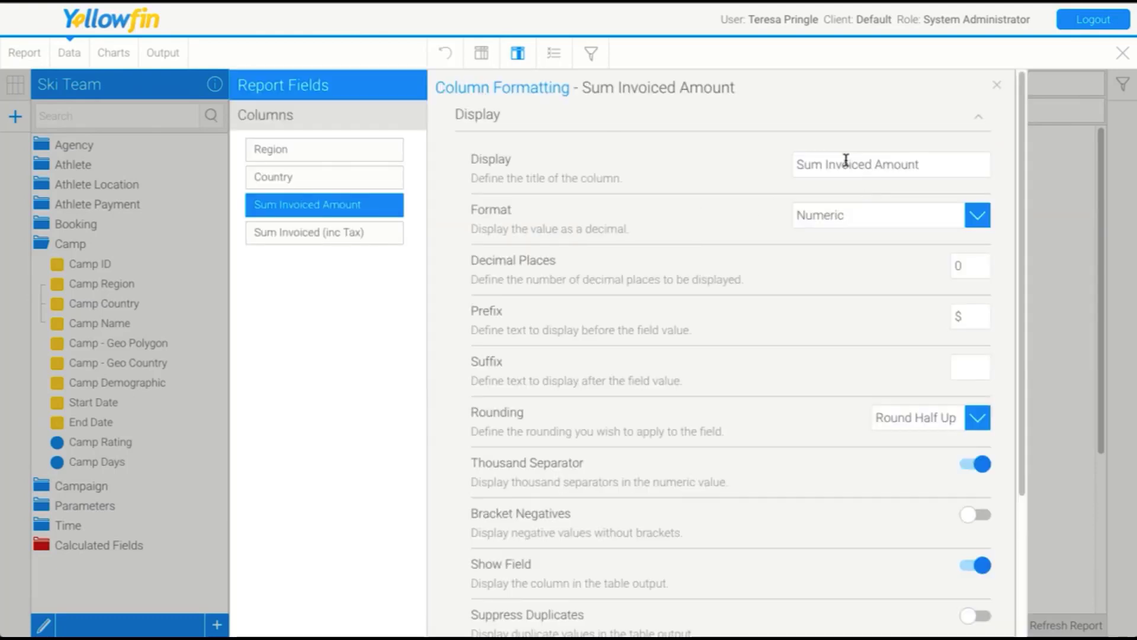
pyautogui.moveTo(919, 166); pyautogui.dragTo(750, 160)
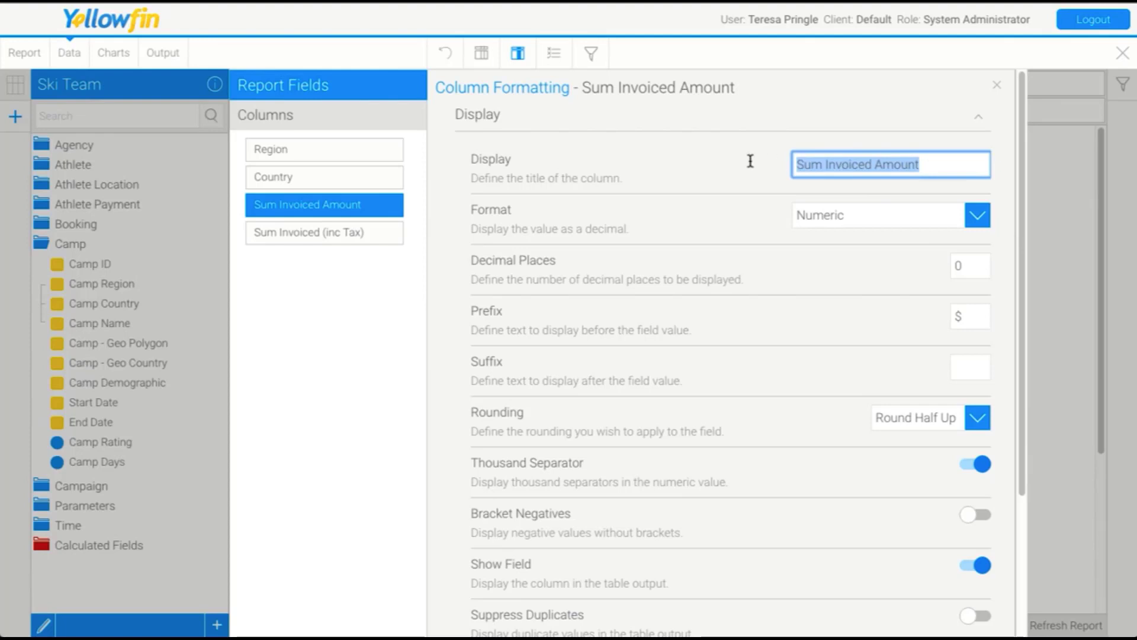
pyautogui.write('Sales')
pyautogui.click(312, 233)
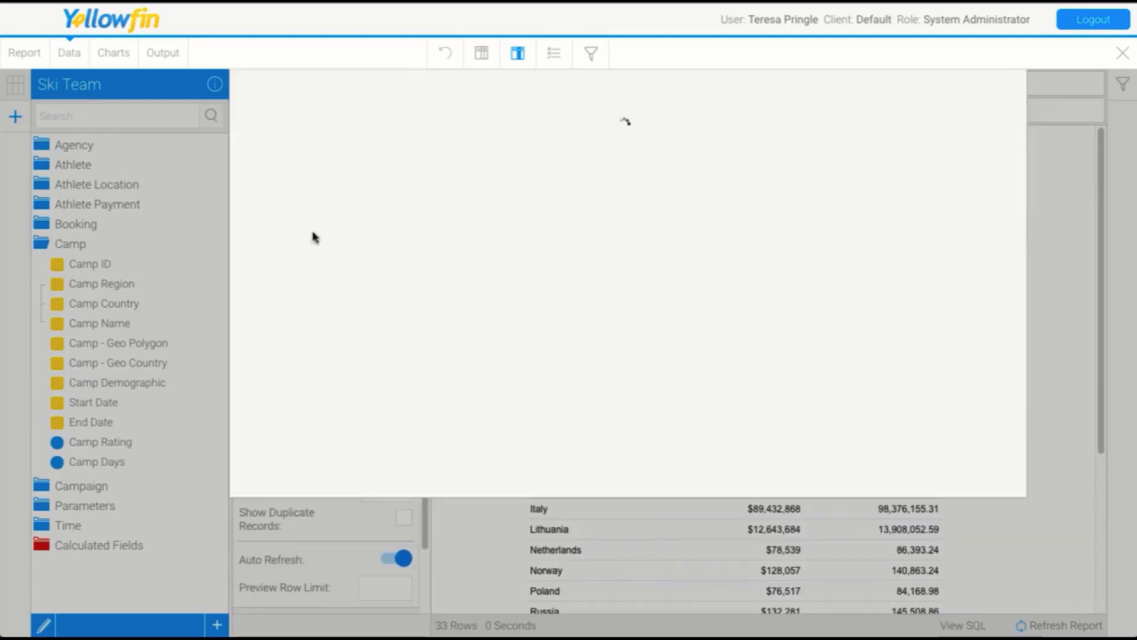
pyautogui.doubleClick(815, 164)
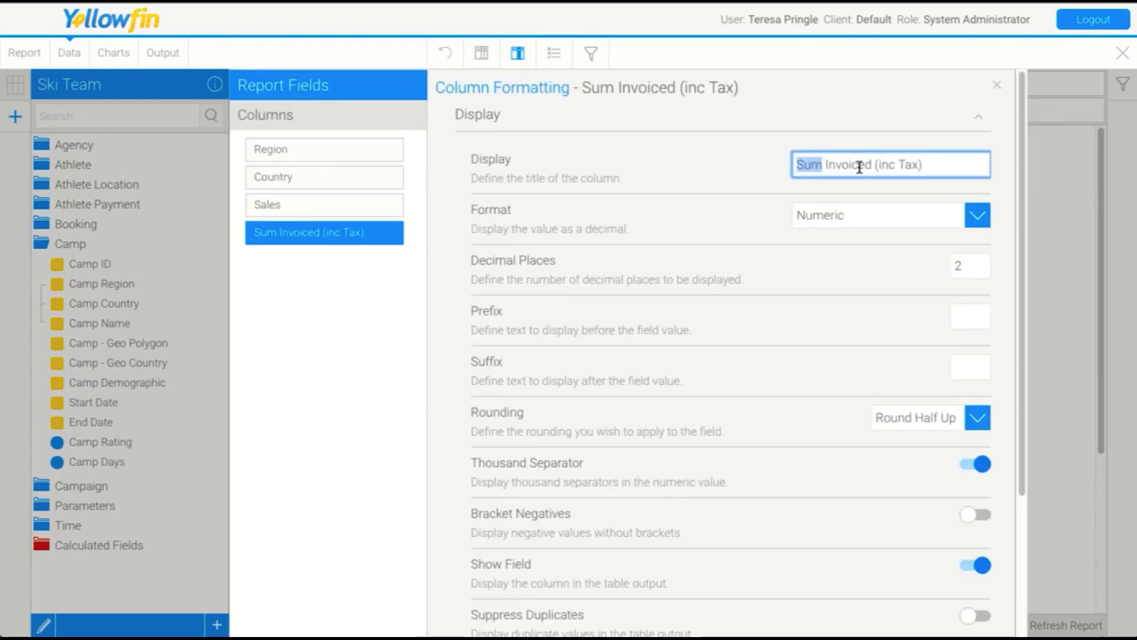
pyautogui.press('BackSpace')
pyautogui.doubleClick(839, 165)
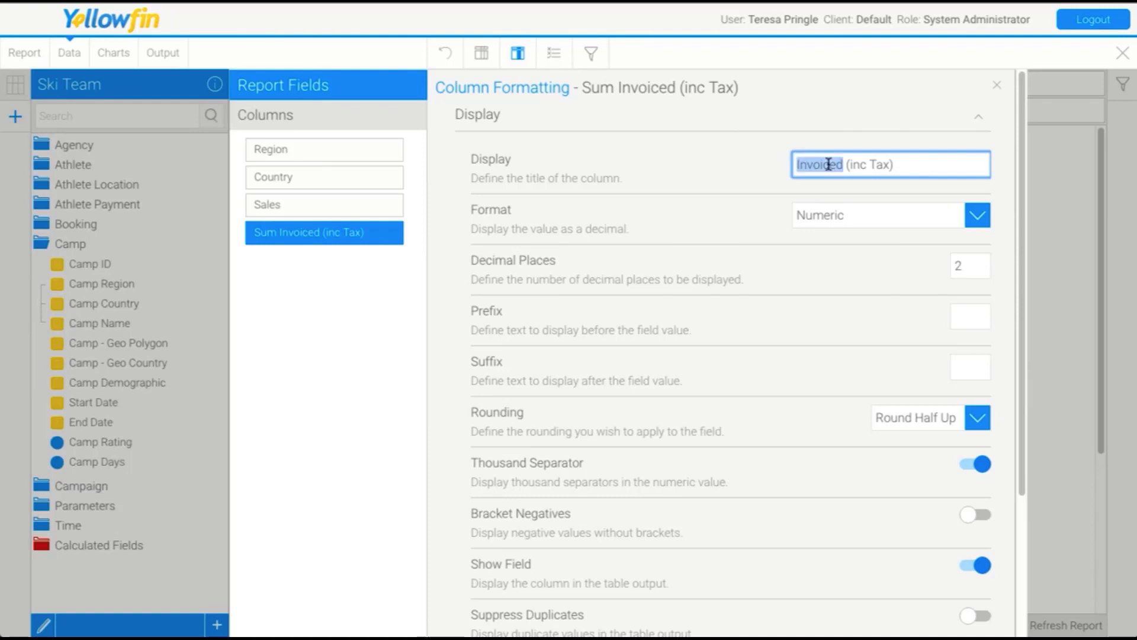
pyautogui.press('BackSpace')
pyautogui.write('Sales')
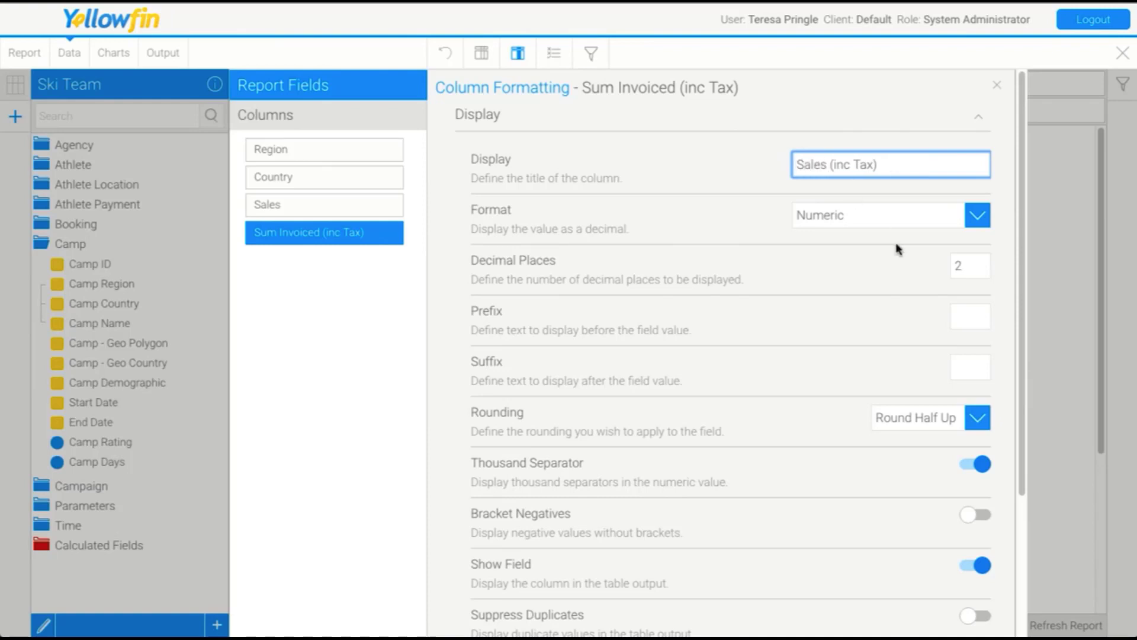
# - Format the Sales (inc Tax) column with 0 decimal places and a $ prefix, and close the column formatting
pyautogui.doubleClick(961, 266)
pyautogui.write('0')
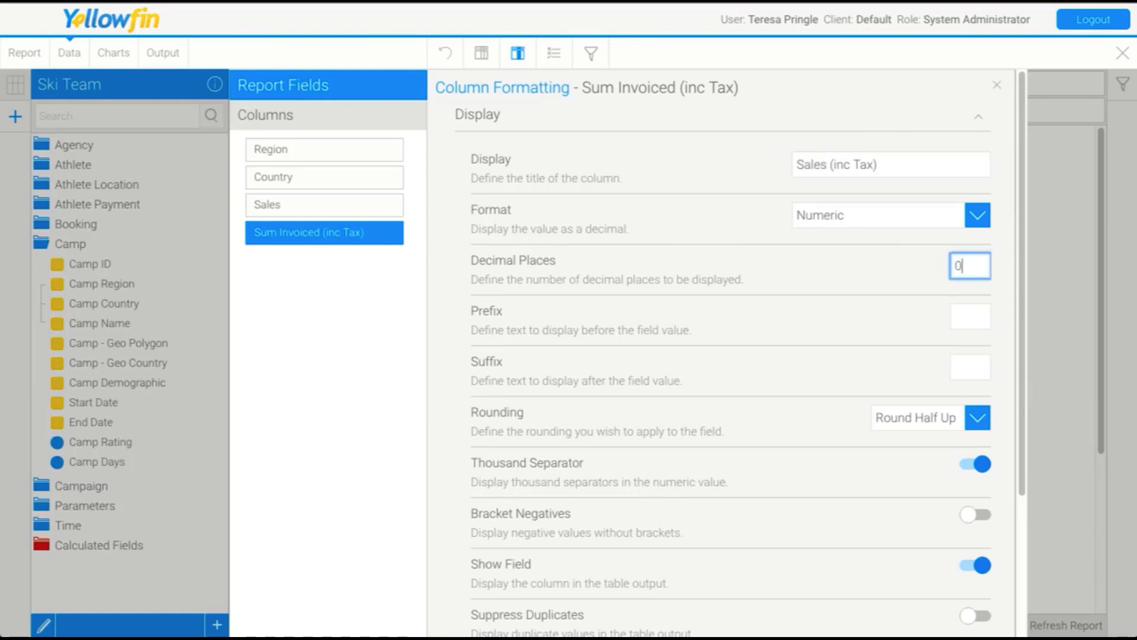
pyautogui.click(961, 318)
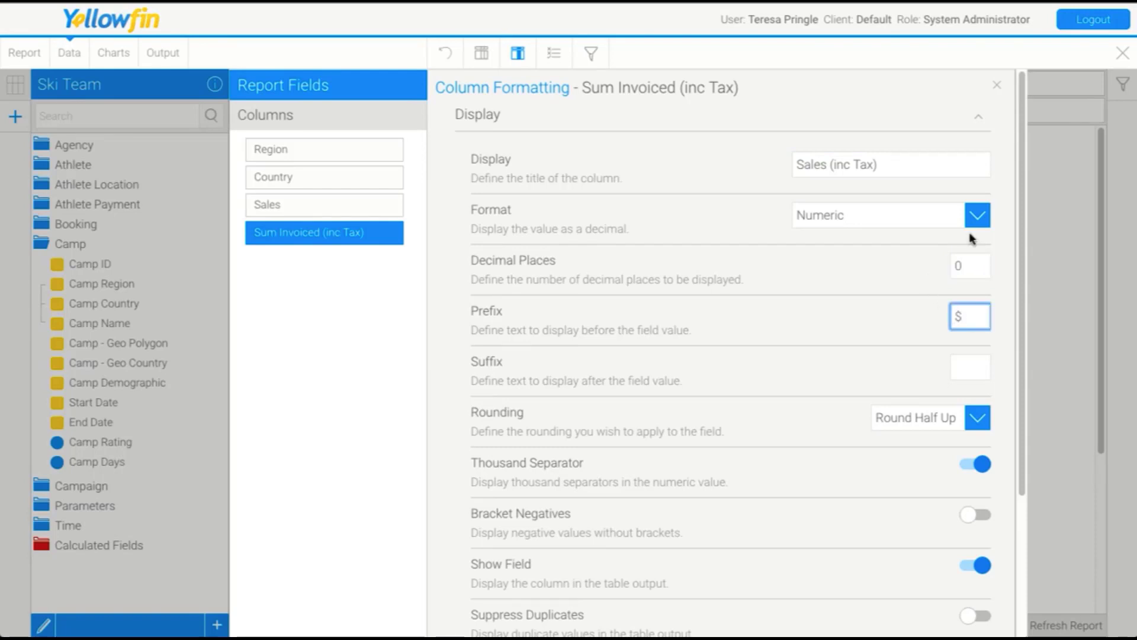
pyautogui.click(997, 85)
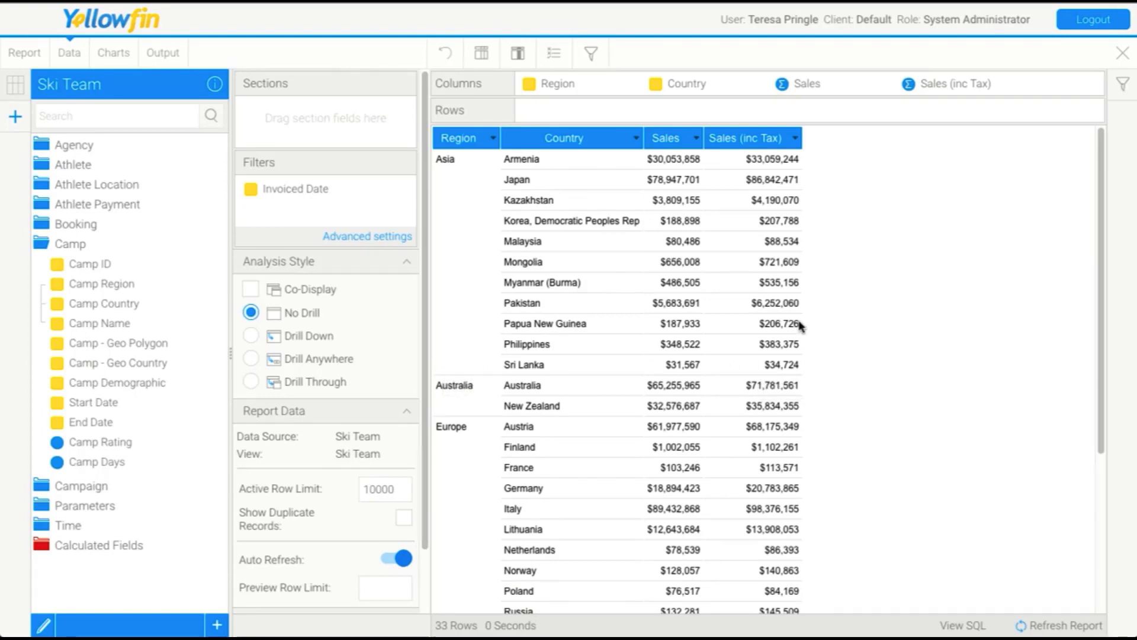
# - Add a Sum total to the Sales (inc Tax) column
pyautogui.click(798, 141)
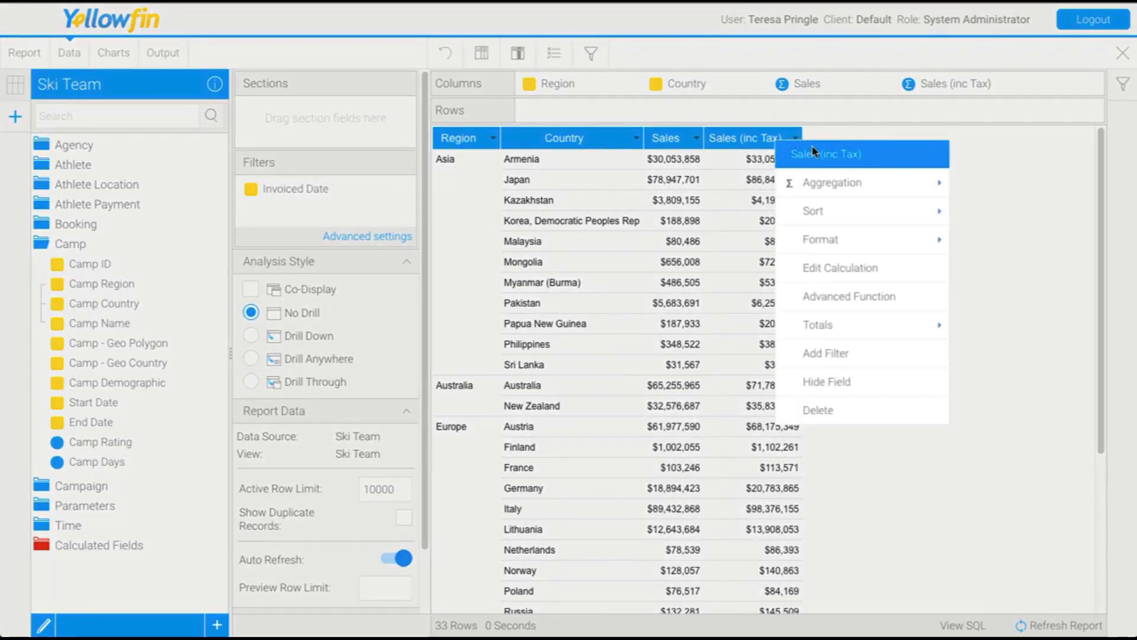
pyautogui.moveTo(837, 325)
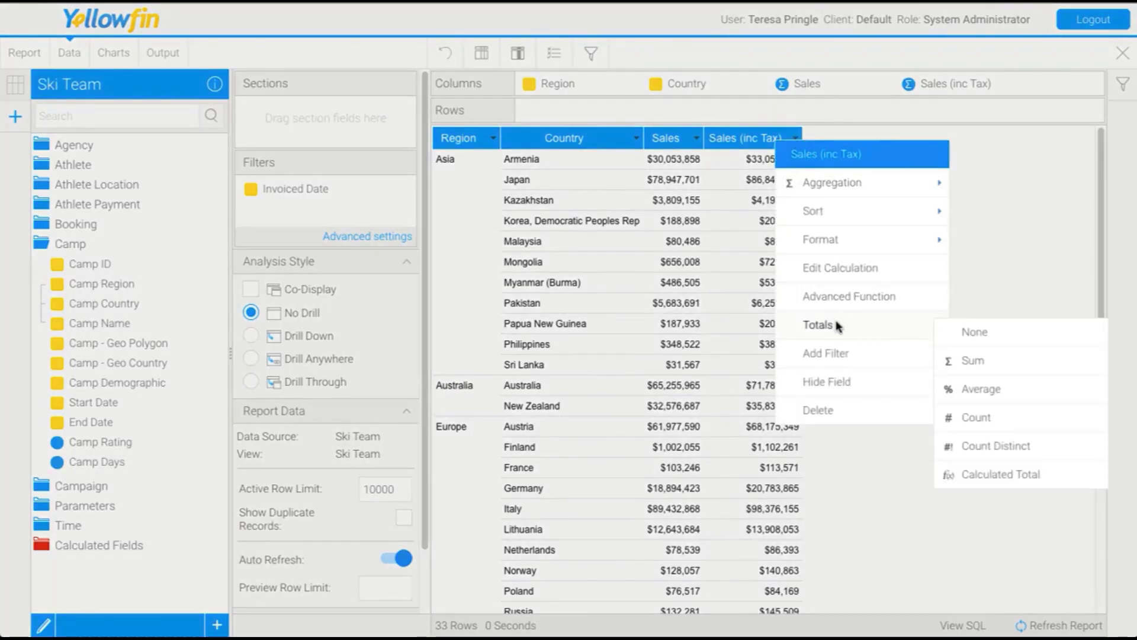
pyautogui.click(971, 360)
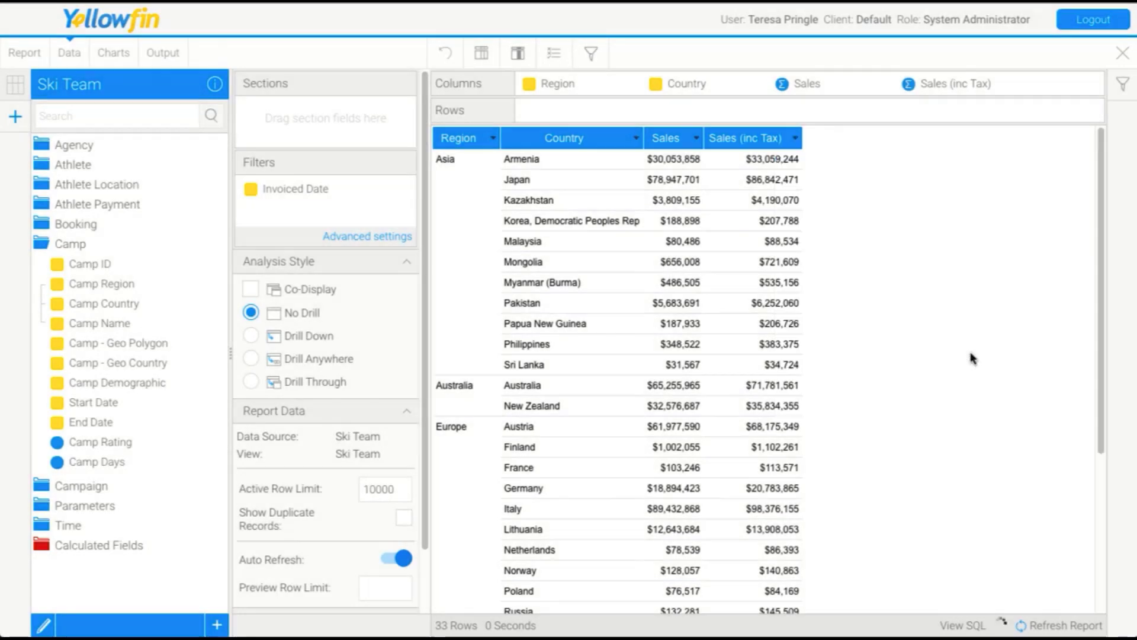
# - Turn on the Sub Total row for each unique value in the Region column and close the column formatting
pyautogui.scroll(-5, 829, 305)
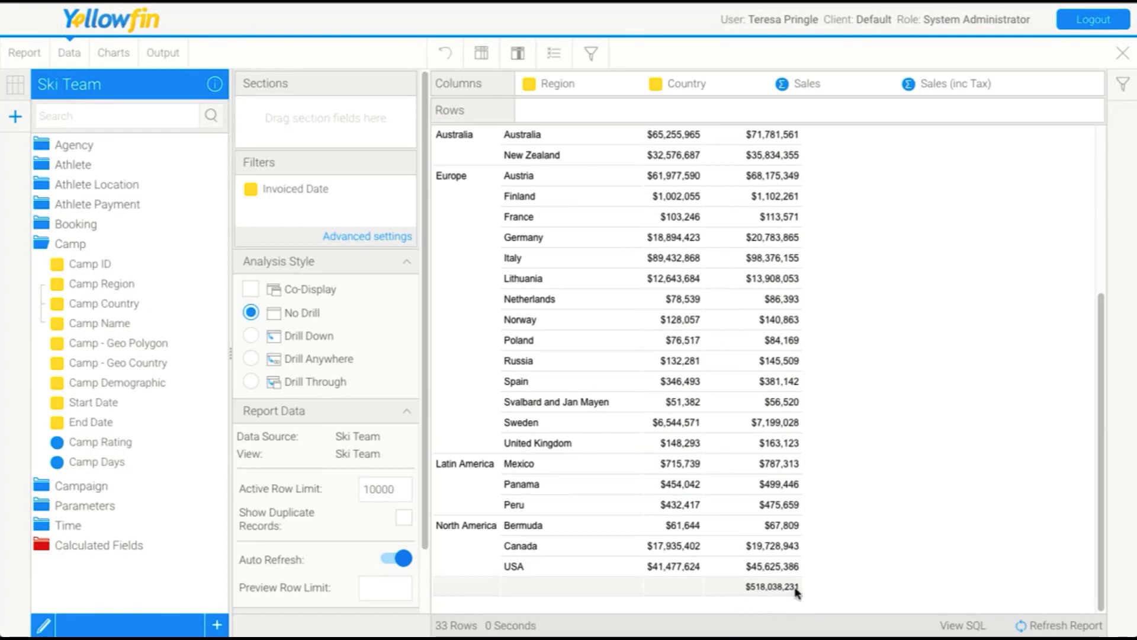
pyautogui.scroll(5, 768, 535)
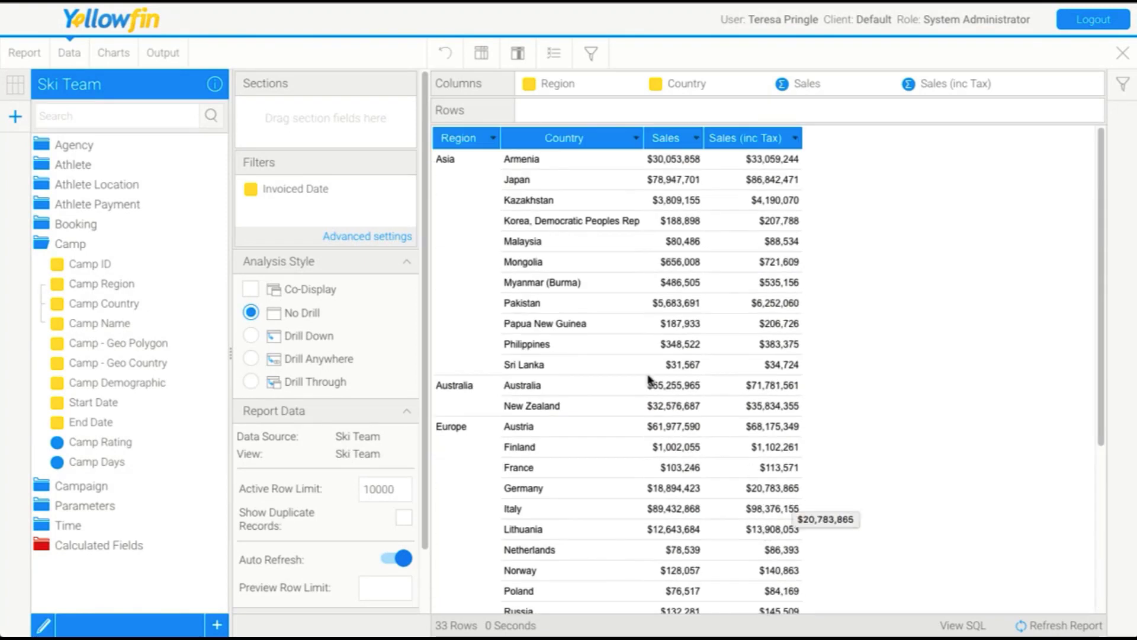
pyautogui.click(521, 56)
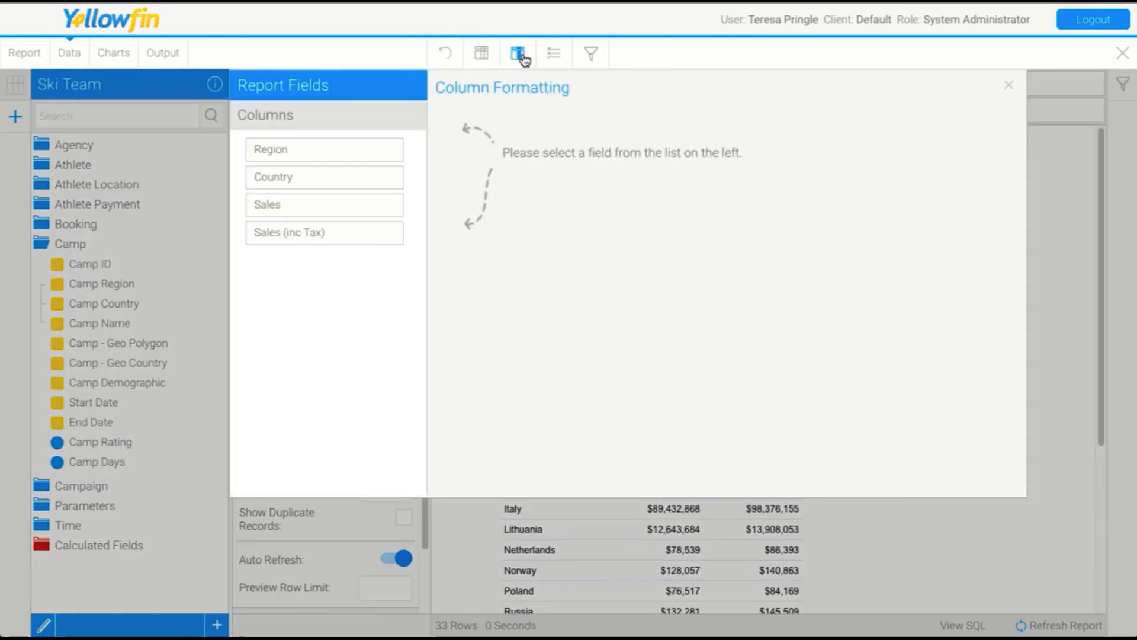
pyautogui.click(378, 153)
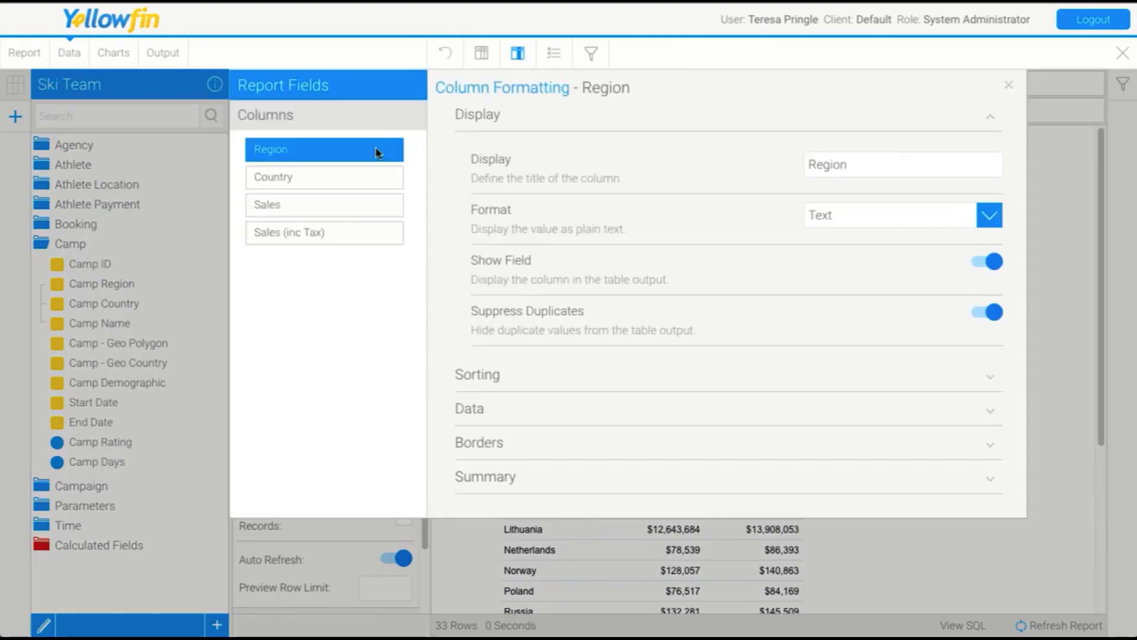
pyautogui.click(516, 480)
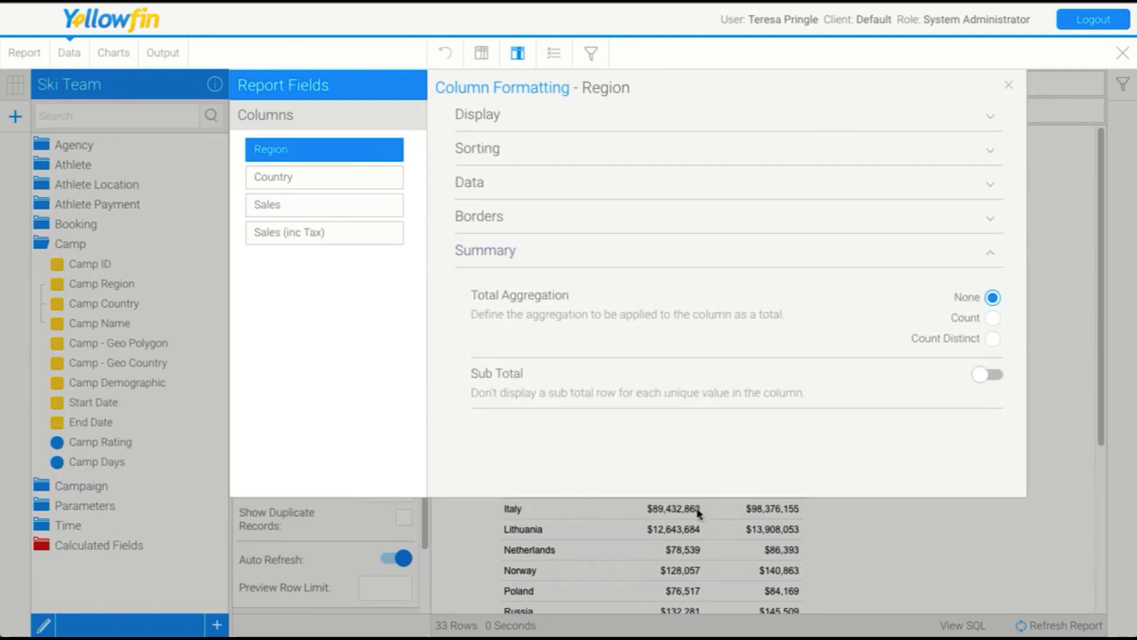
pyautogui.click(994, 377)
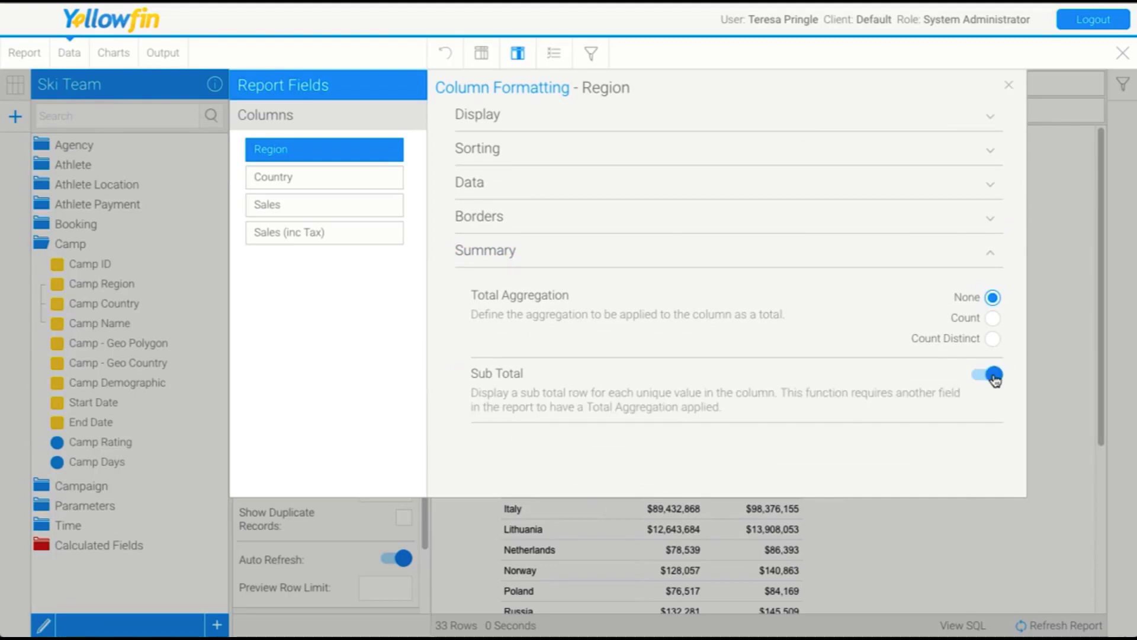
pyautogui.click(1008, 85)
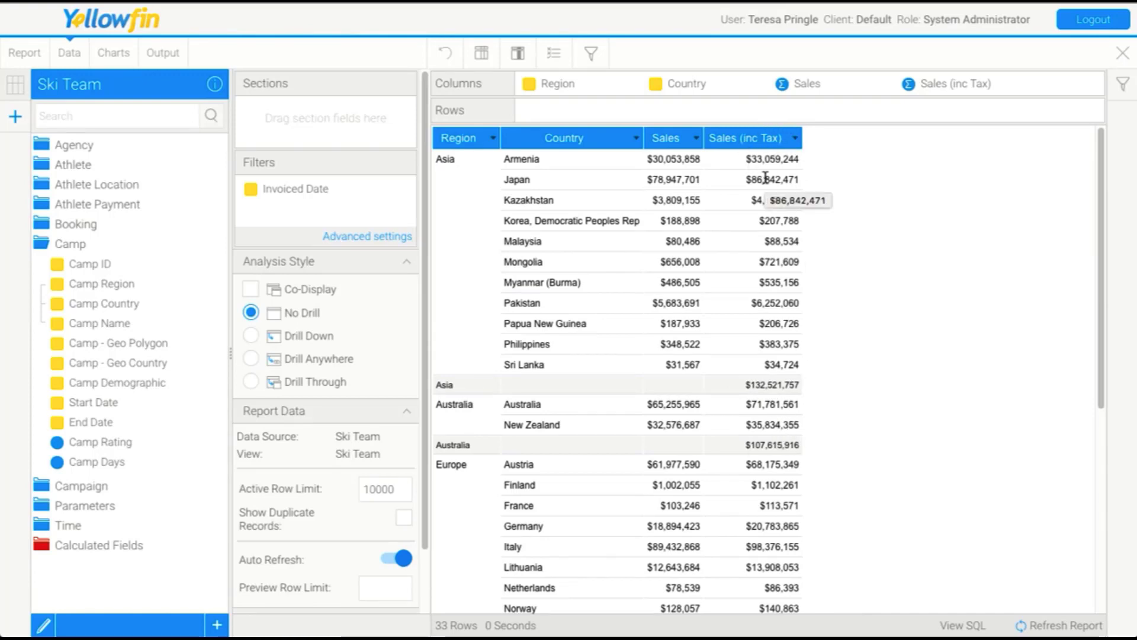
# - Add a Sum total to the Sales column and check the subtotal and total rows throughout the report
pyautogui.scroll(-5, 770, 267)
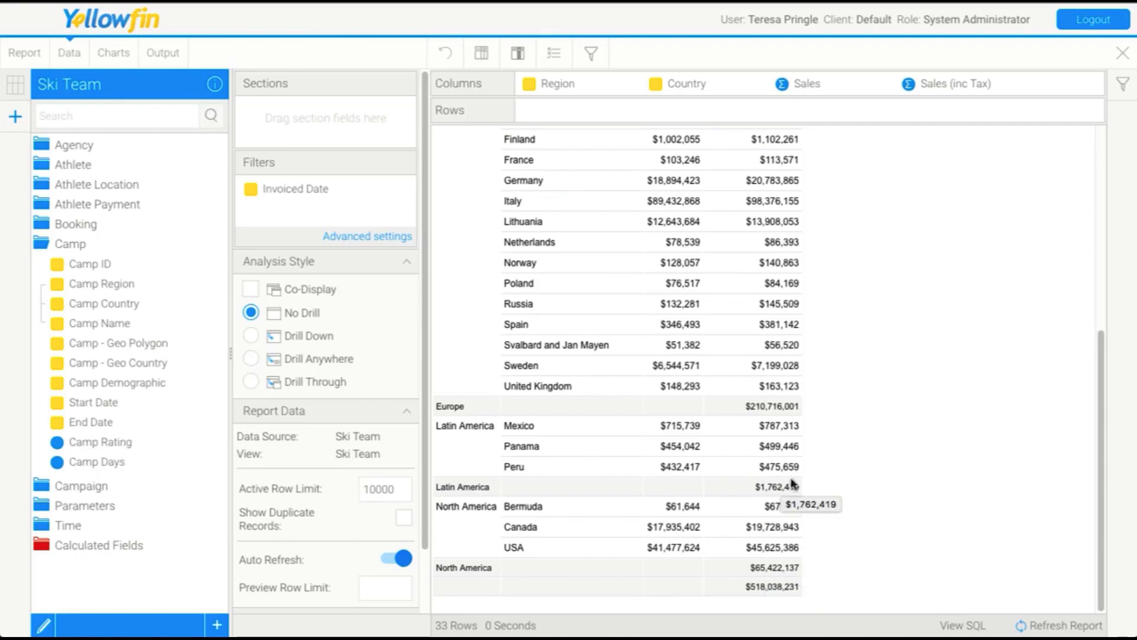
pyautogui.scroll(6, 780, 405)
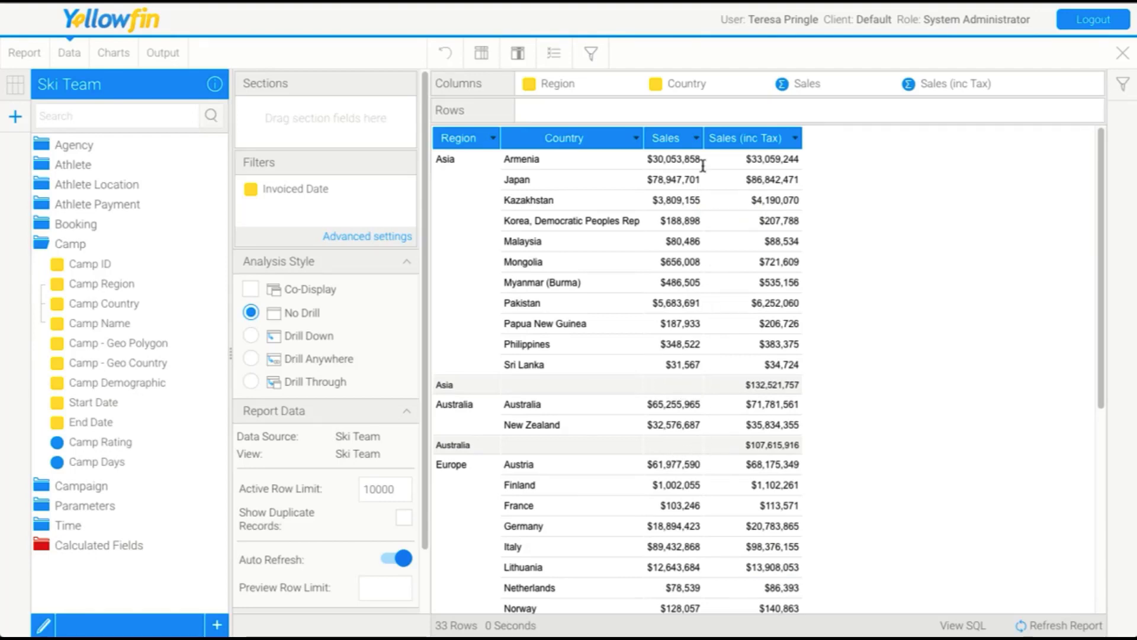
pyautogui.click(697, 143)
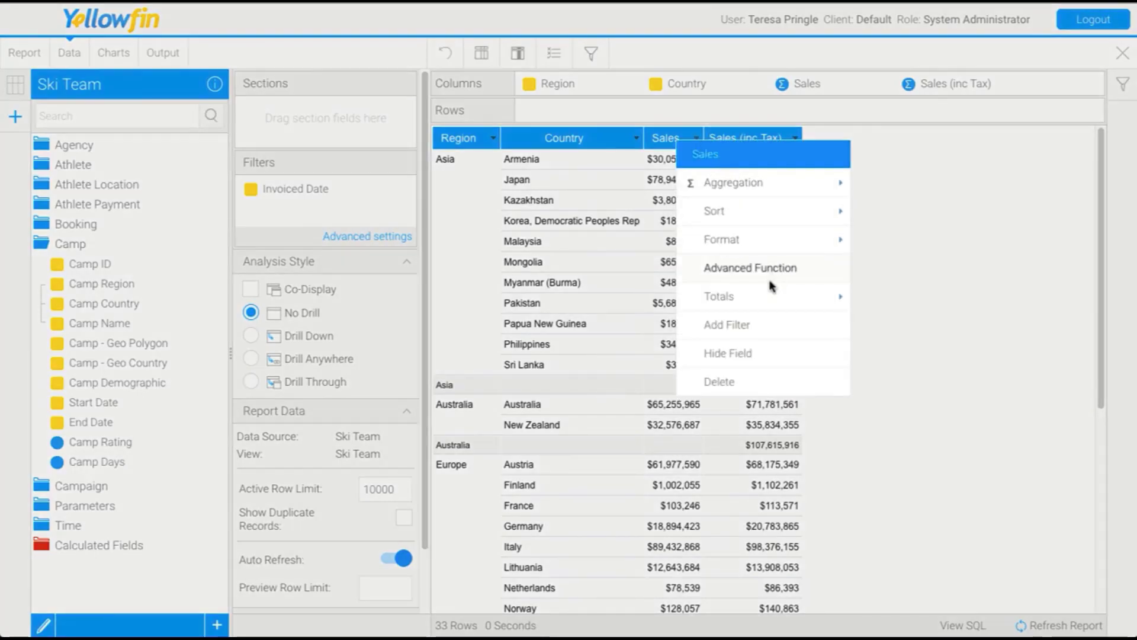
pyautogui.moveTo(822, 307)
pyautogui.click(868, 333)
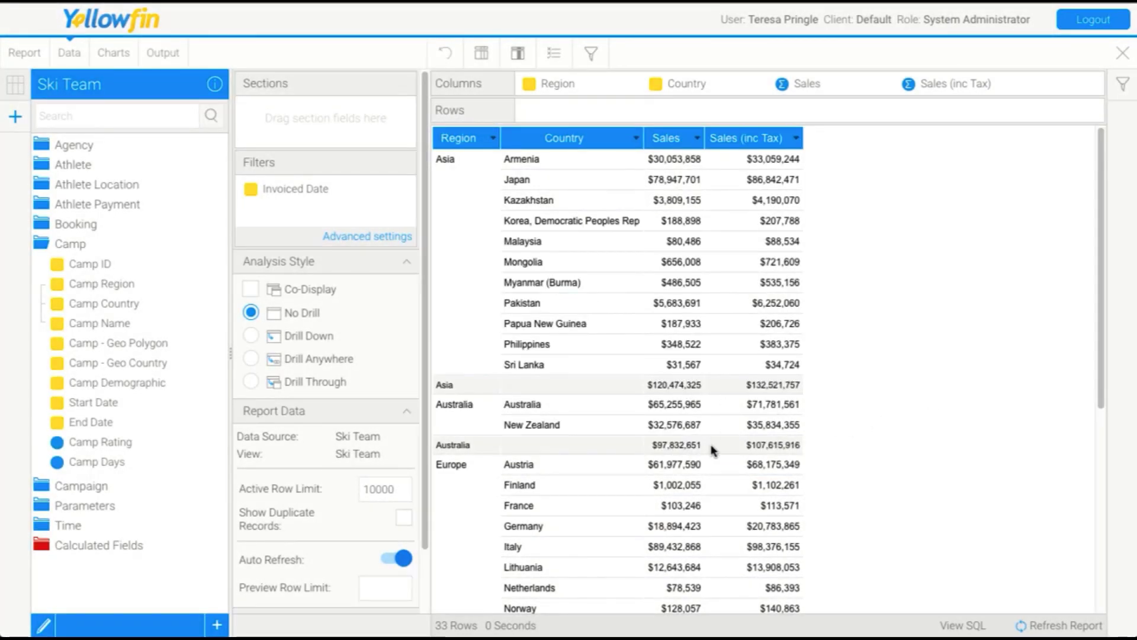
pyautogui.scroll(-5, 711, 446)
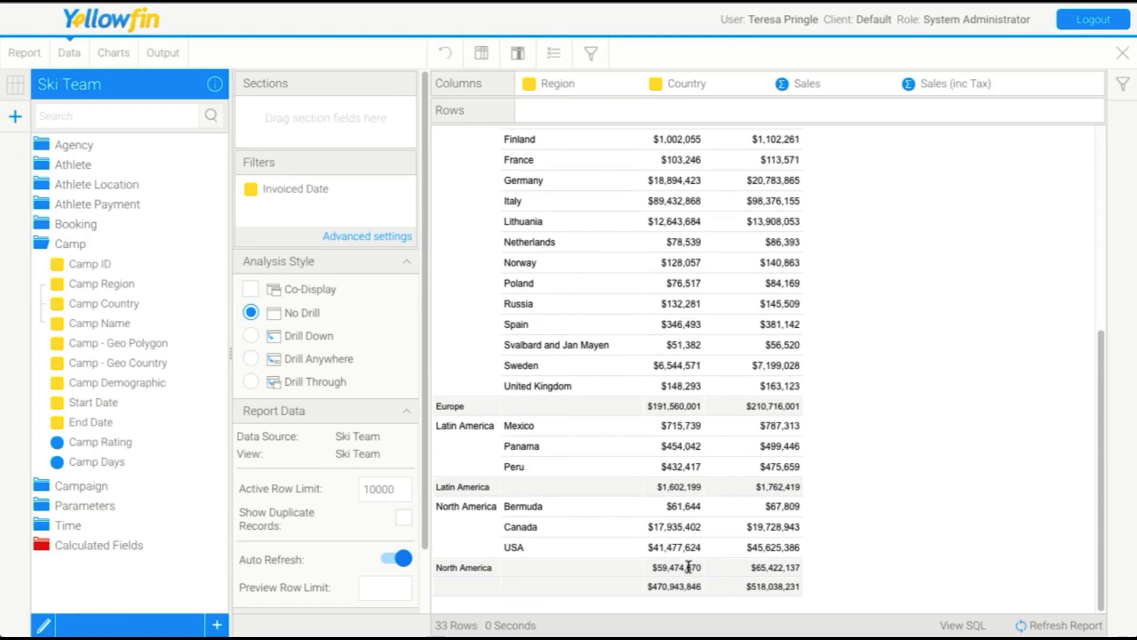
pyautogui.scroll(5, 854, 478)
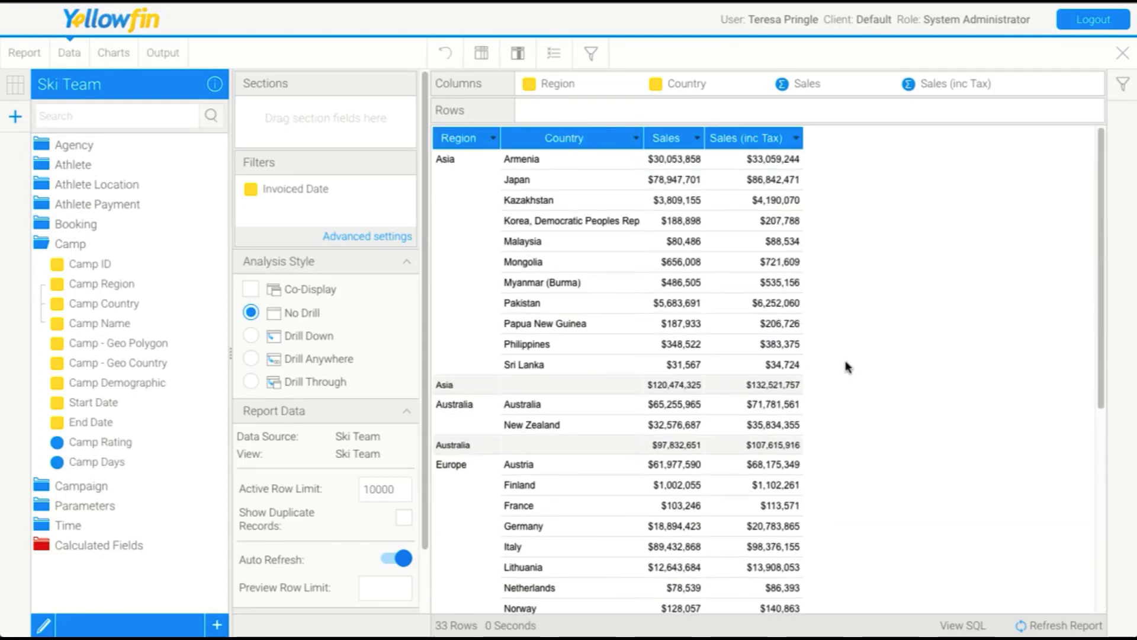